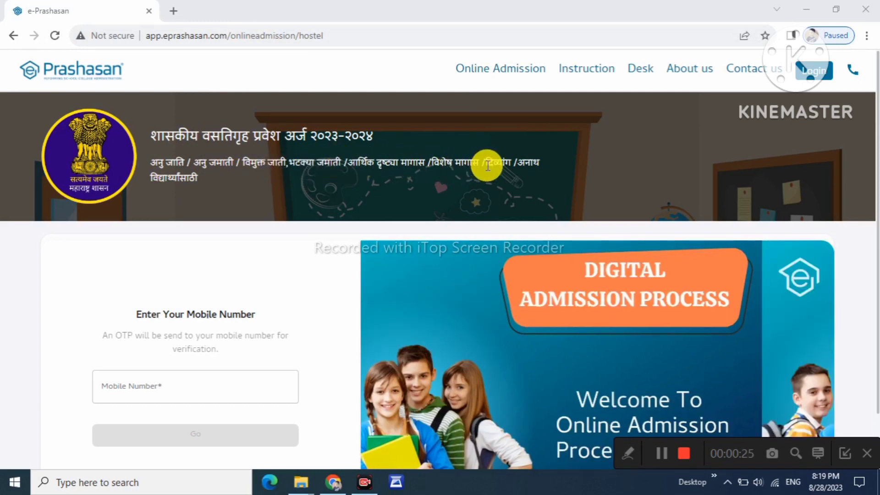
- Request a one-time code for the mobile number, enter the received code and verify it
scroll(216, 293, down, 1)
drag(218, 251, 156, 251)
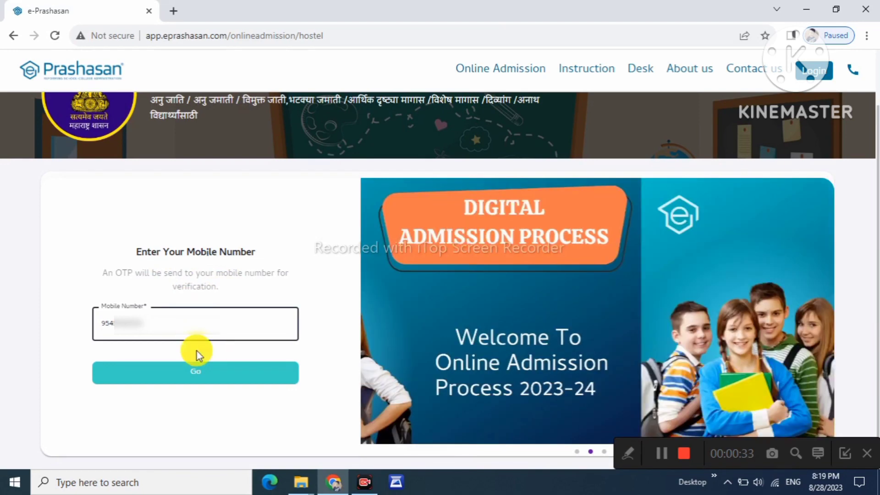
click(222, 383)
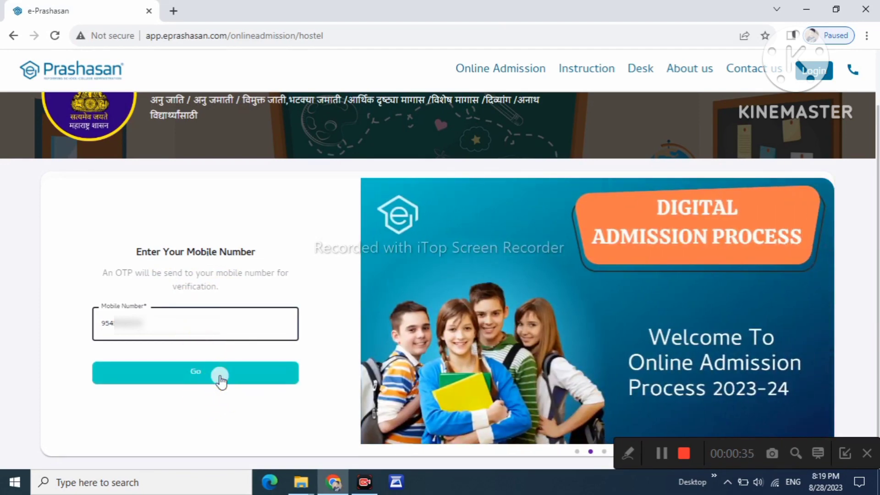
click(215, 305)
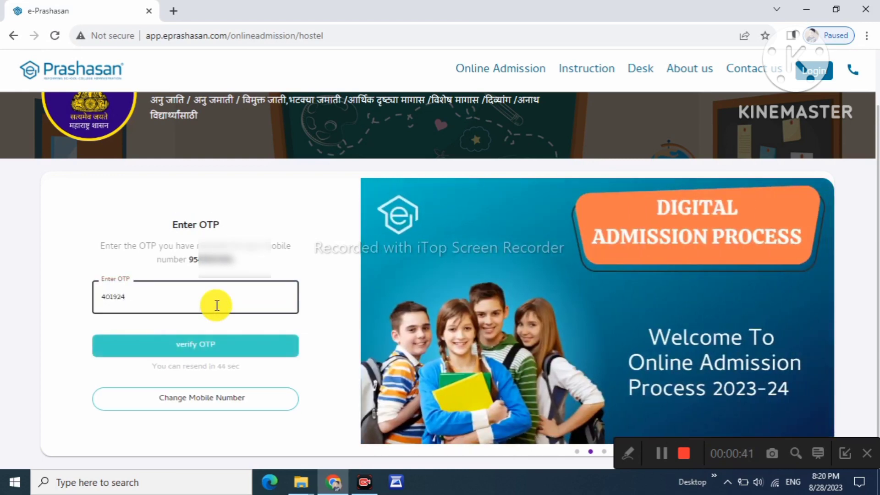
click(225, 355)
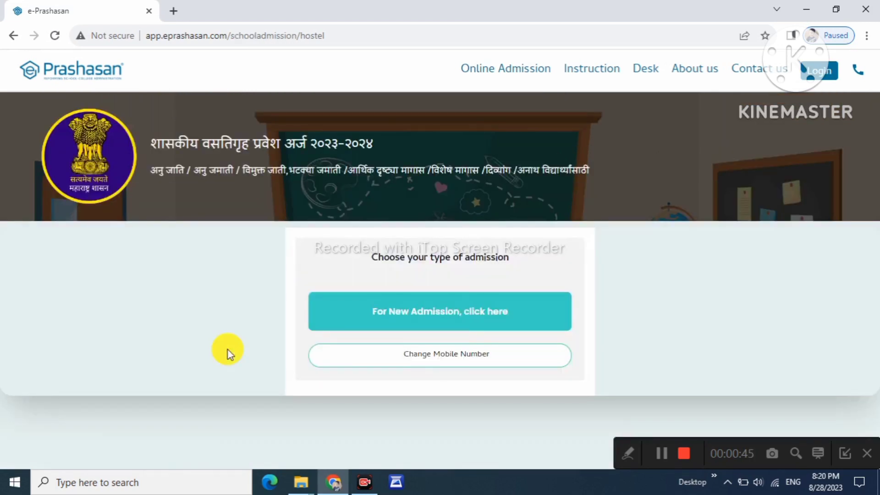
drag(377, 257, 447, 291)
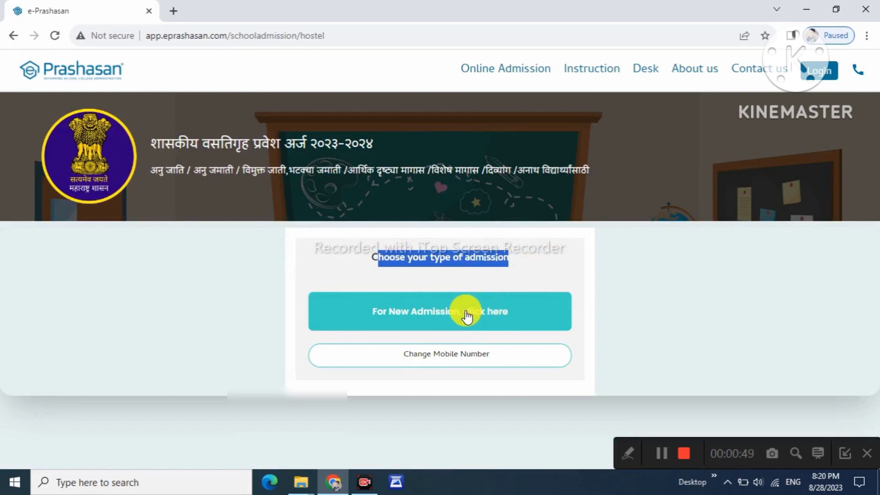
- Start a new hostel admission to bring up the registration form
click(466, 315)
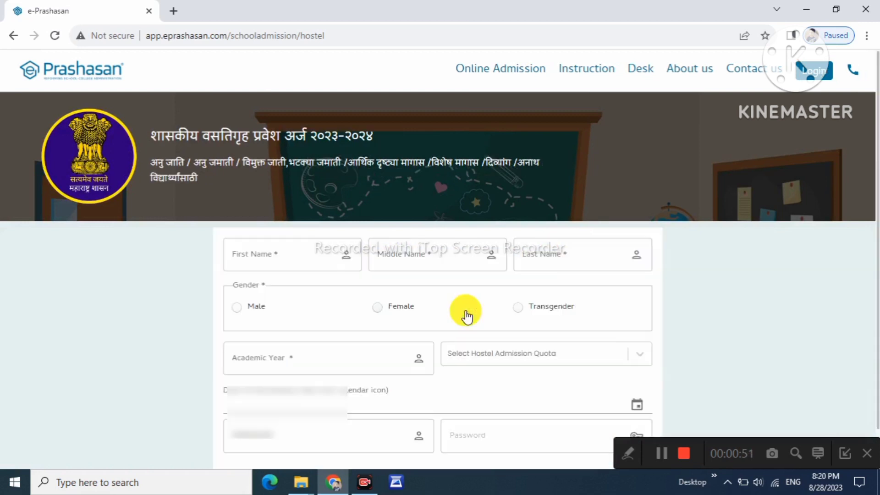
scroll(394, 255, down, 2)
click(426, 264)
click(721, 225)
scroll(720, 224, up, 1)
scroll(720, 225, down, 1)
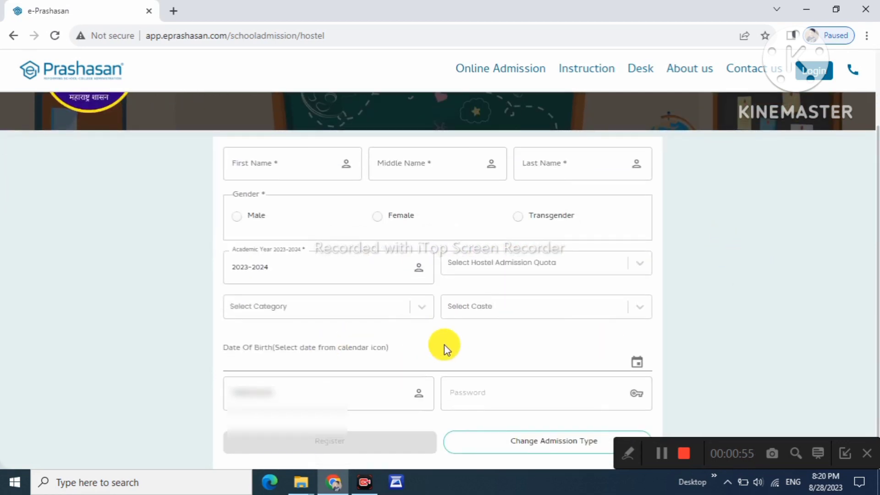
click(255, 396)
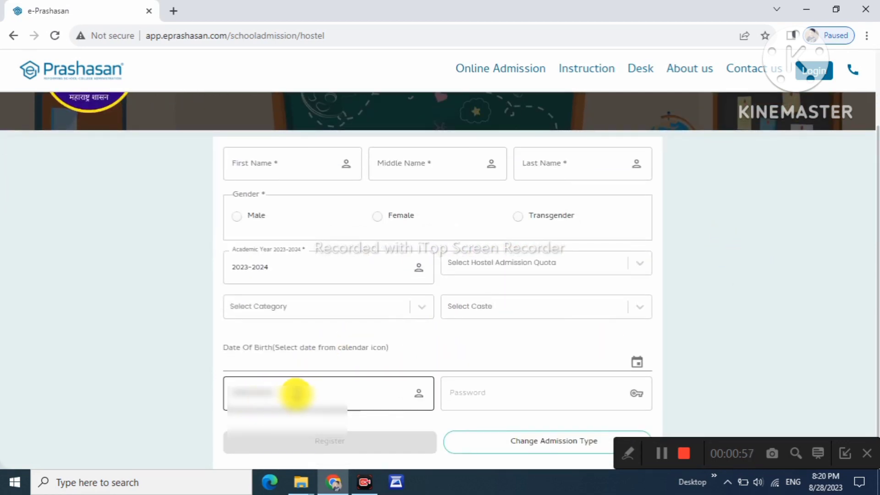
- Enter the applicant's first name and last name, leaving the middle name empty
click(240, 166)
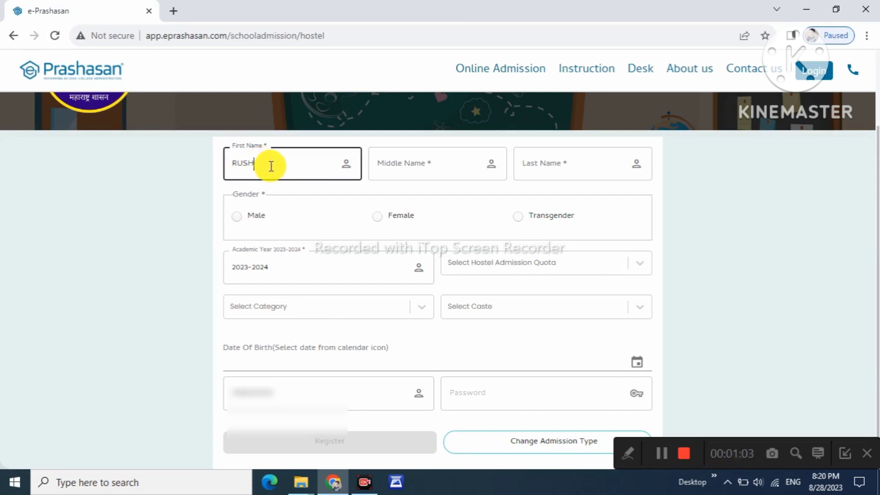
click(538, 162)
click(444, 160)
click(560, 160)
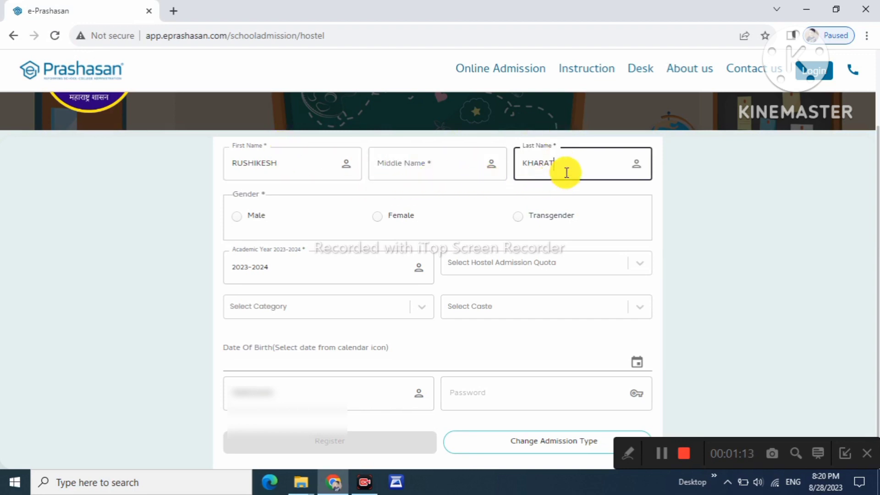
- Set gender to Male and the hostel admission quota to non-professional higher education
drag(238, 194, 221, 232)
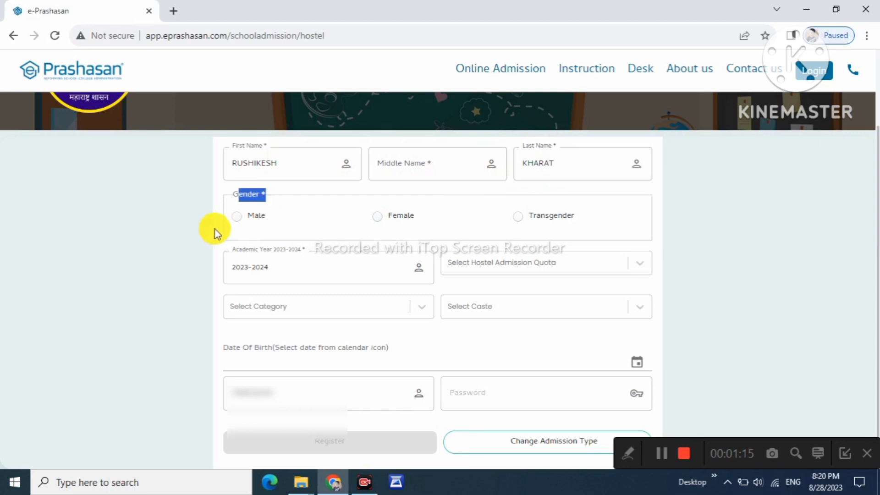
click(237, 218)
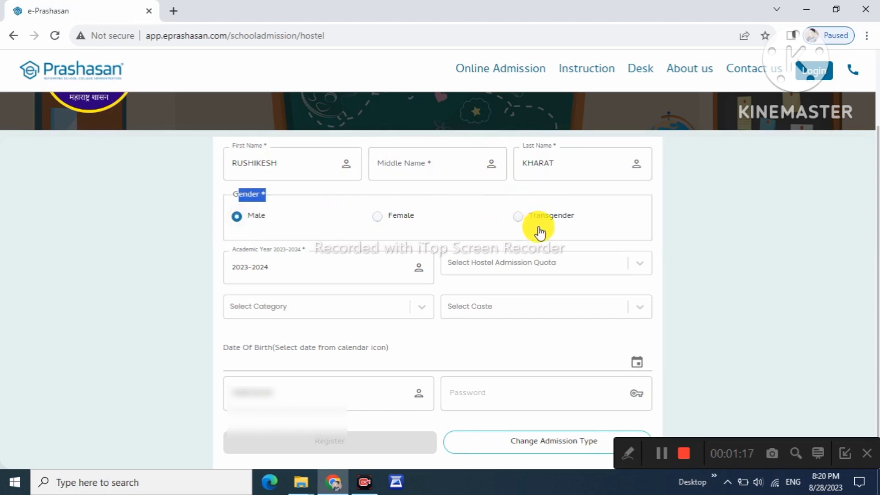
click(497, 259)
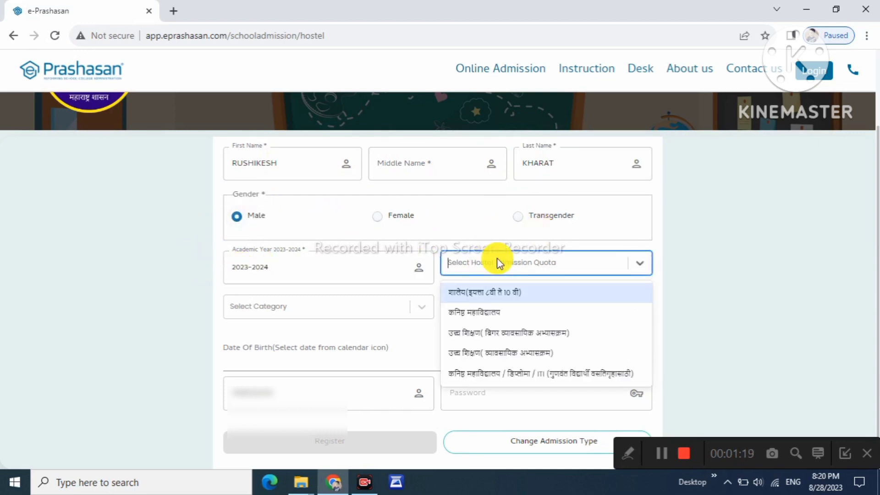
click(535, 335)
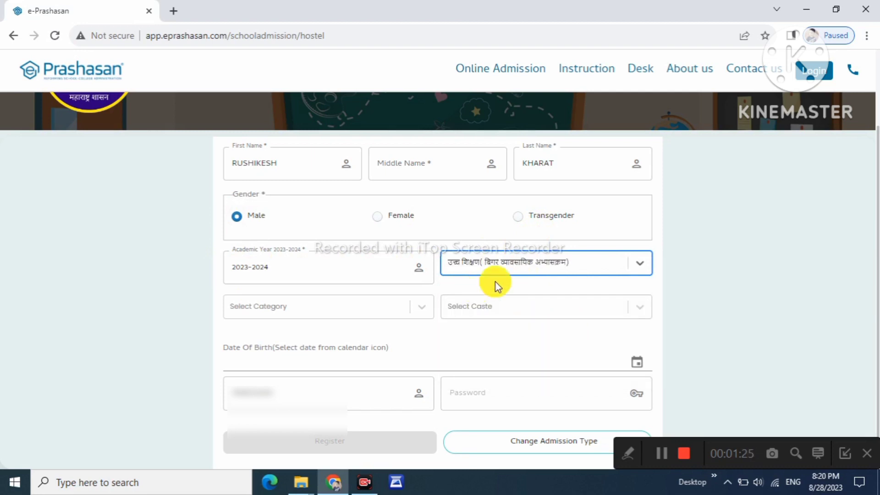
- Choose the economically backward / OBC category
click(311, 308)
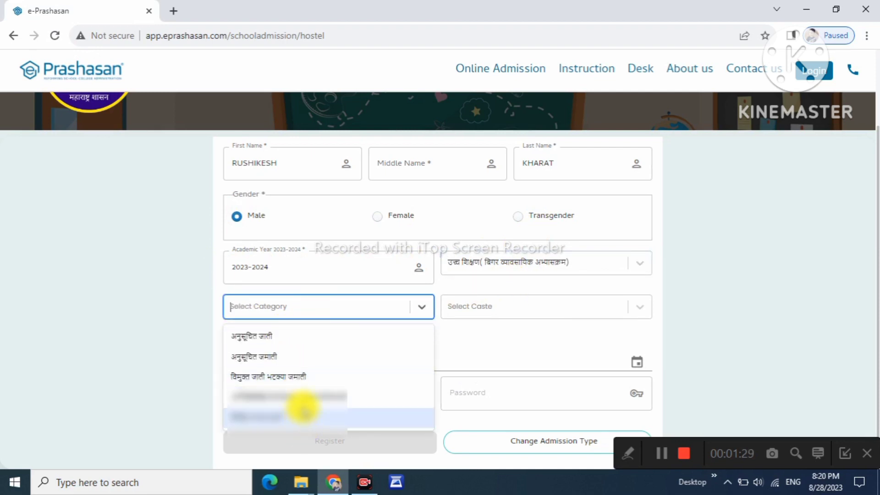
click(304, 403)
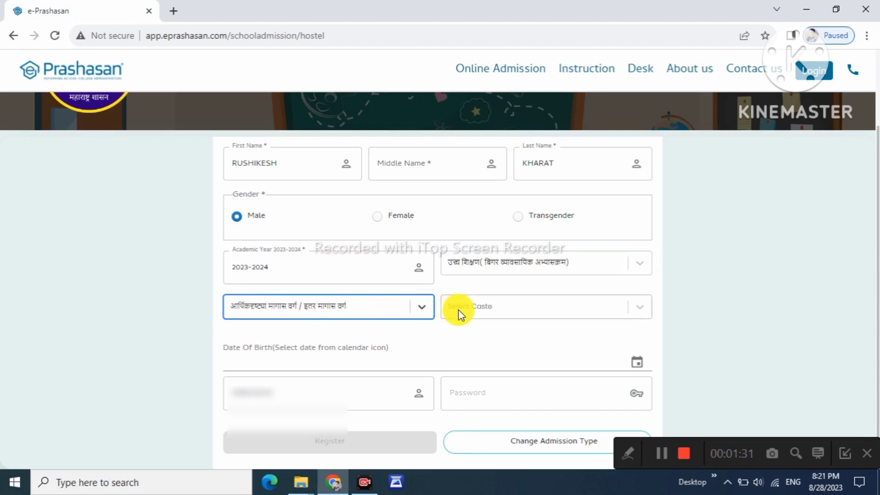
click(389, 307)
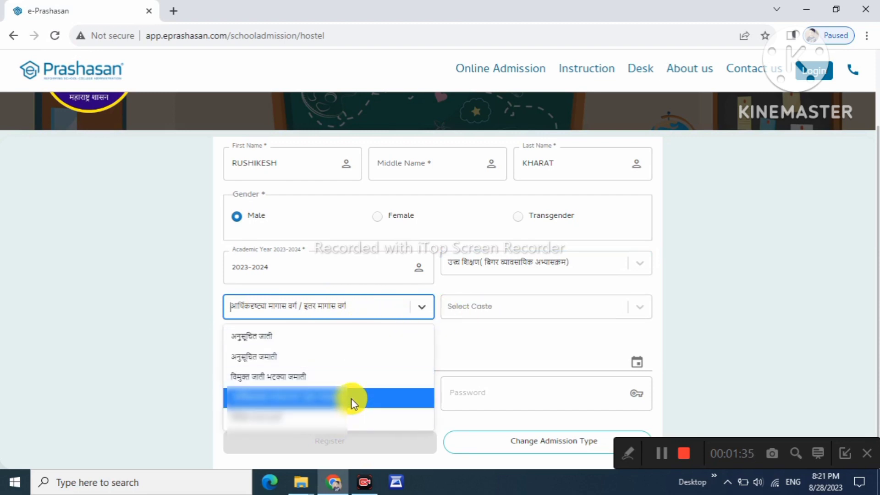
click(351, 398)
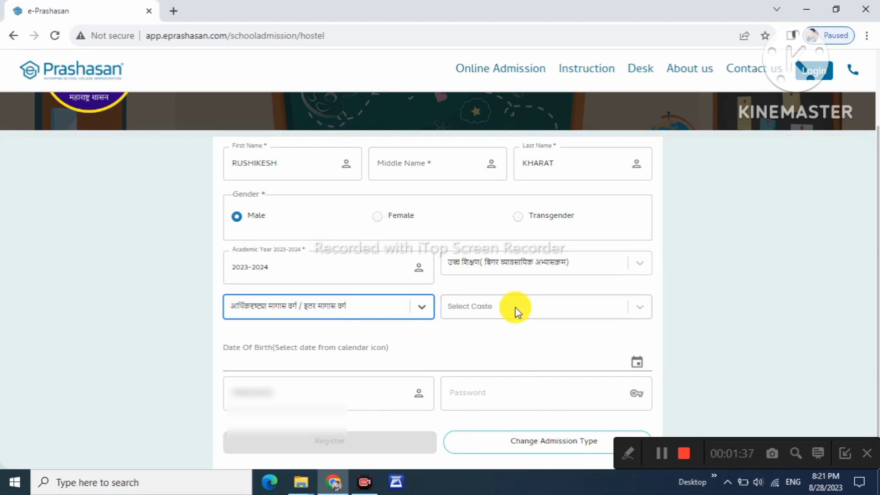
- Search the caste list for MALI and set the caste to Mali
click(626, 309)
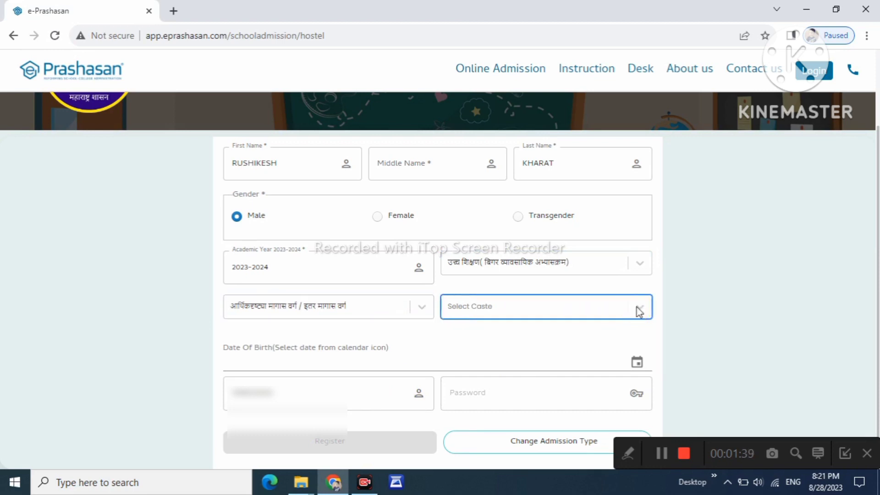
click(619, 308)
click(617, 308)
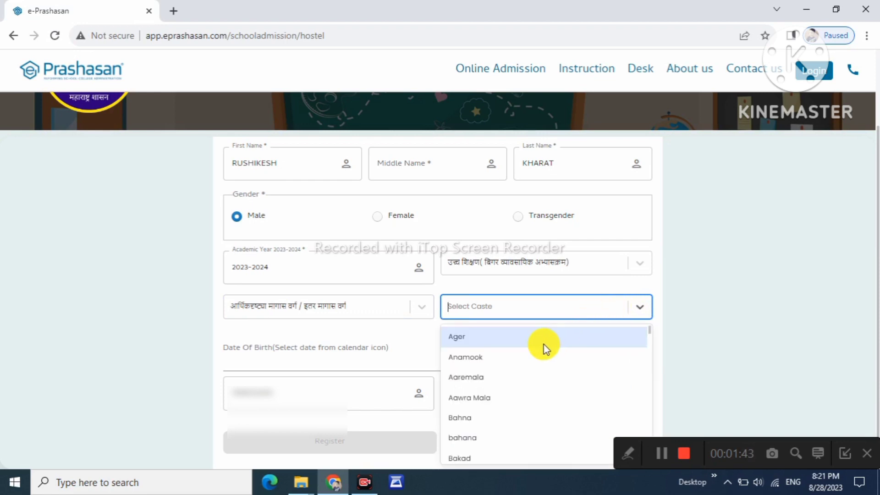
scroll(508, 328, down, 3)
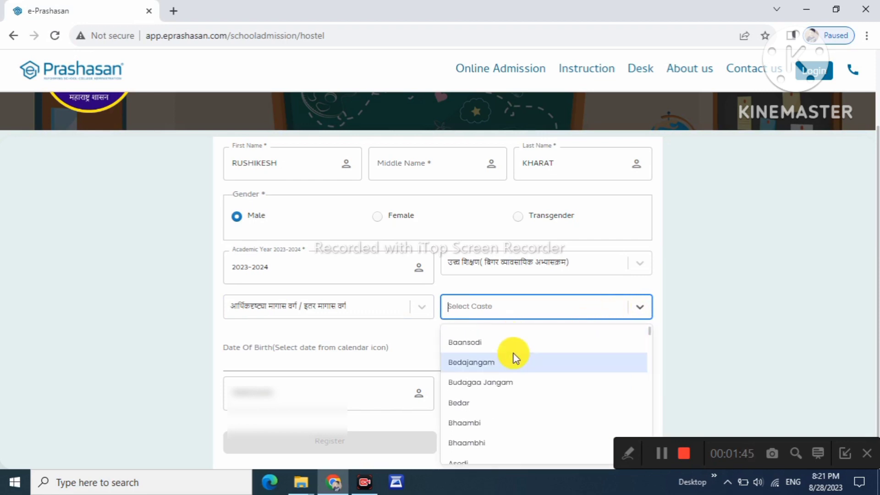
text(MALI)
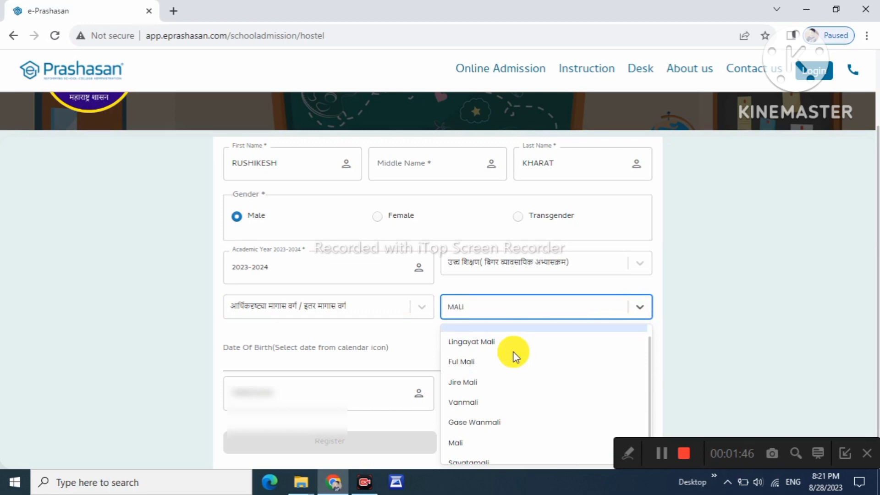
scroll(484, 374, down, 1)
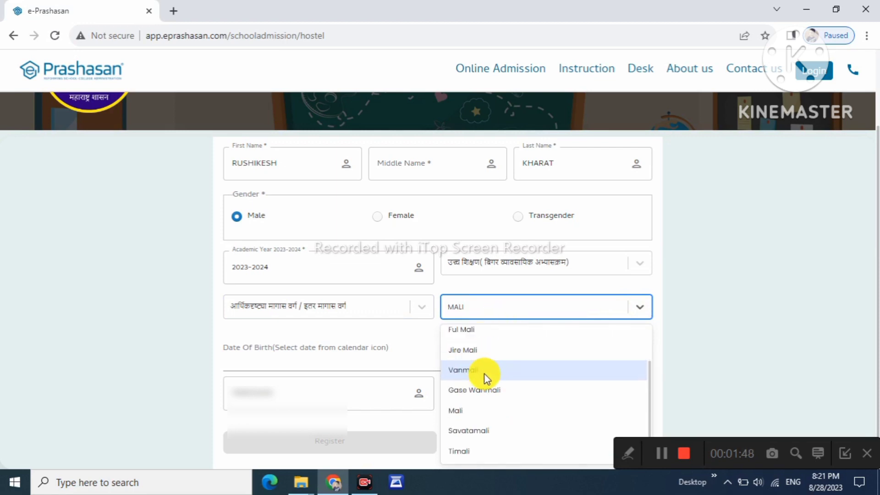
click(487, 409)
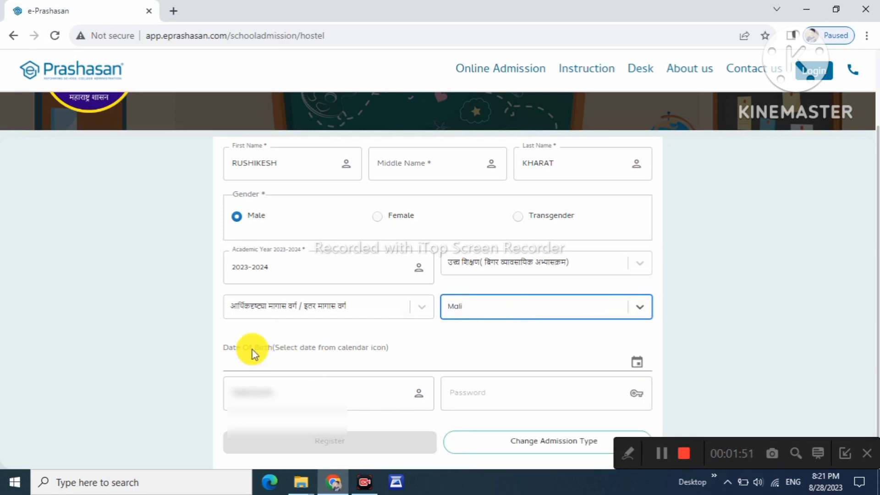
- Open the Date of Birth calendar picker
drag(227, 347, 442, 338)
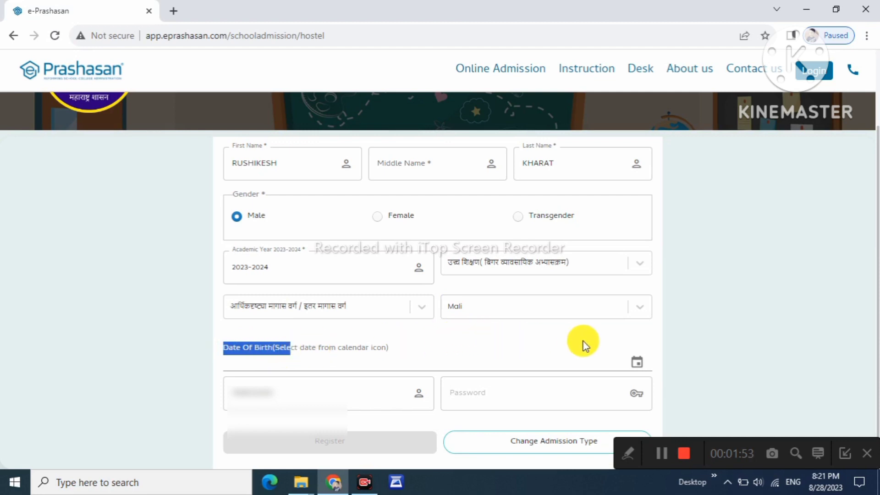
drag(339, 349, 387, 348)
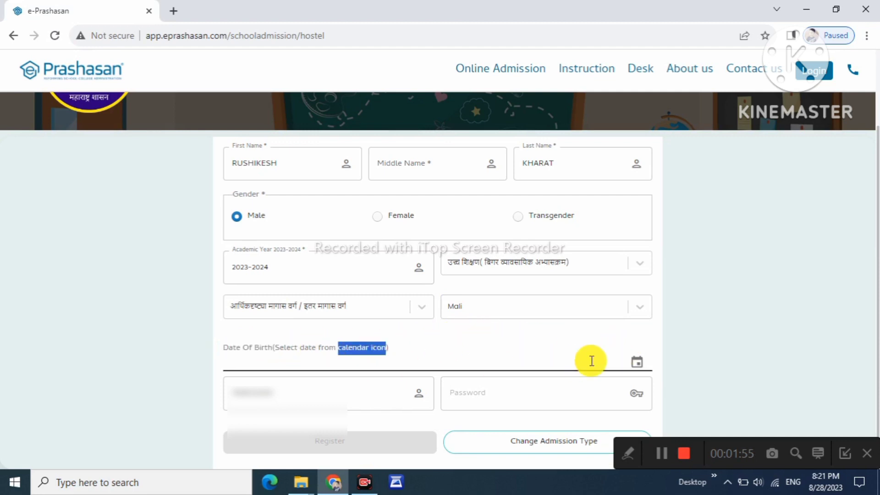
click(635, 362)
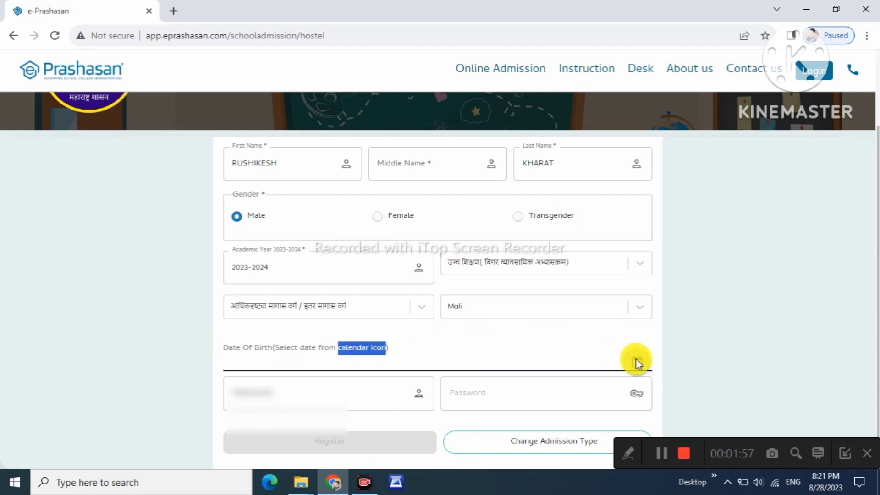
click(637, 361)
- Close the date of birth picker without choosing a date
click(364, 133)
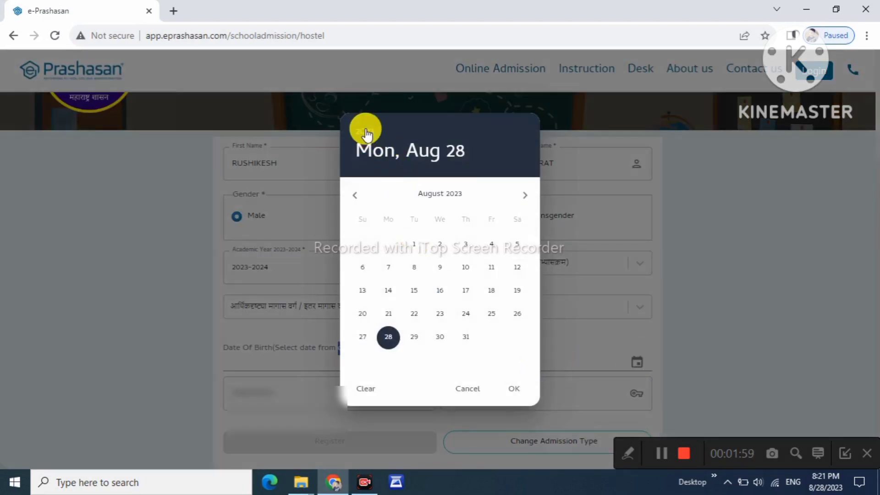
click(421, 150)
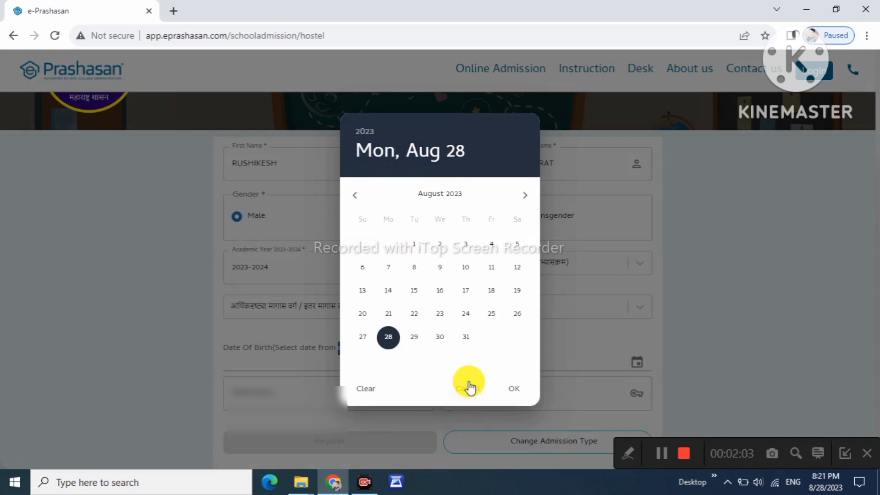
click(471, 389)
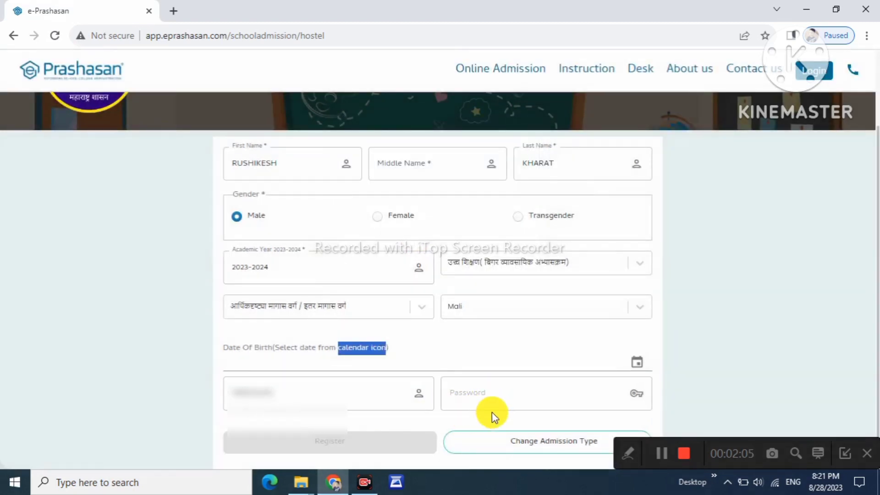
- Set an 8-character account password and submit the registration to reach the home page
click(571, 396)
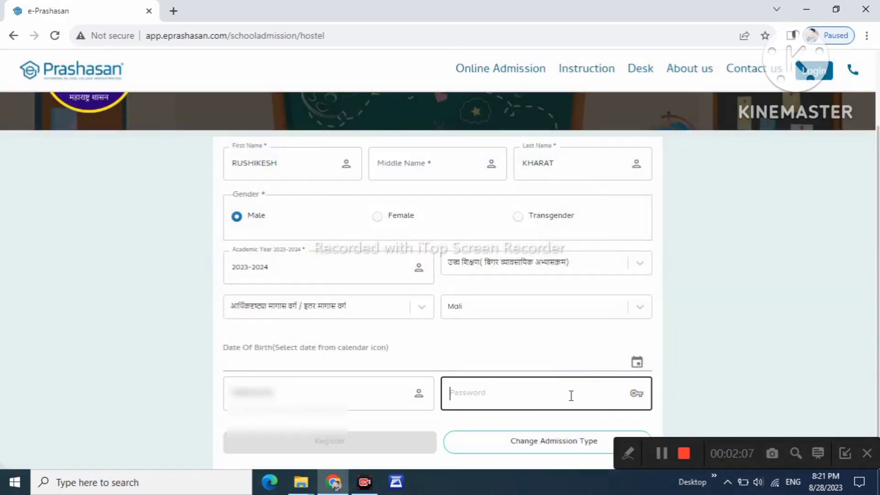
text(•)
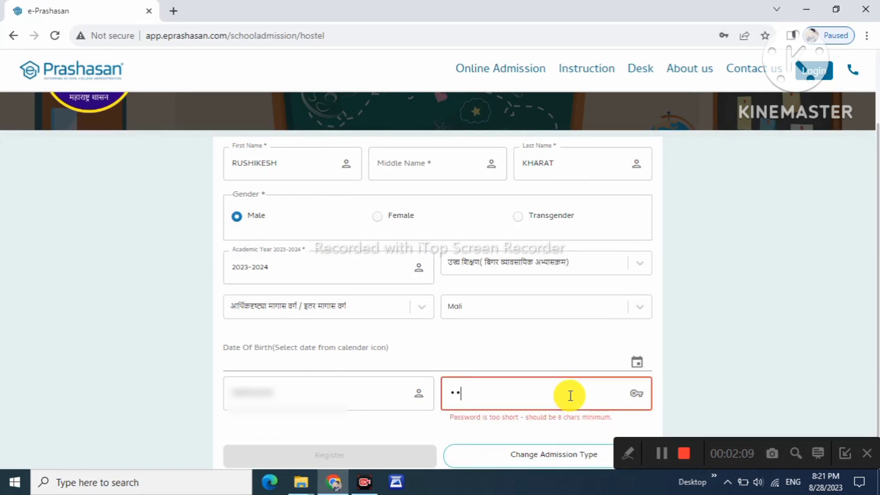
text(•••••••)
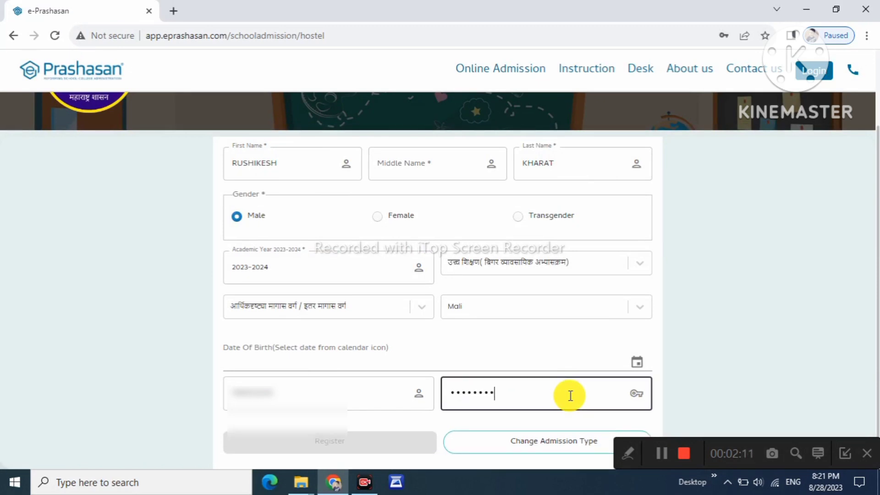
click(382, 446)
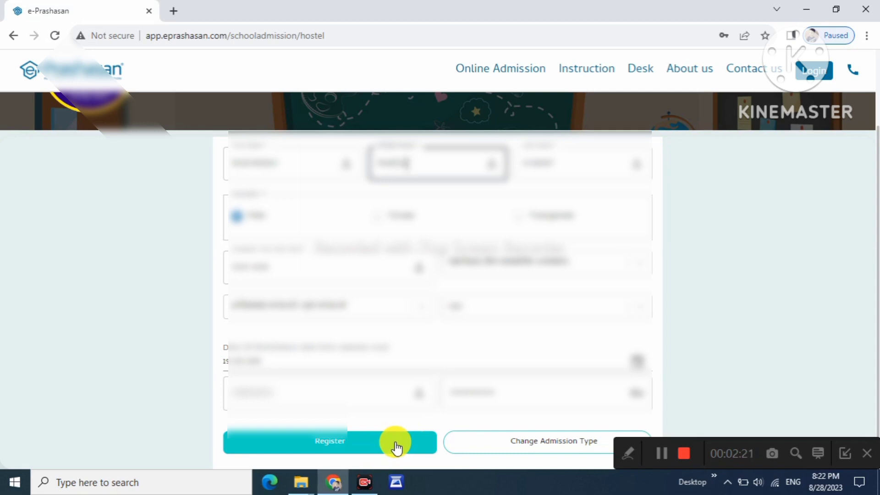
click(396, 448)
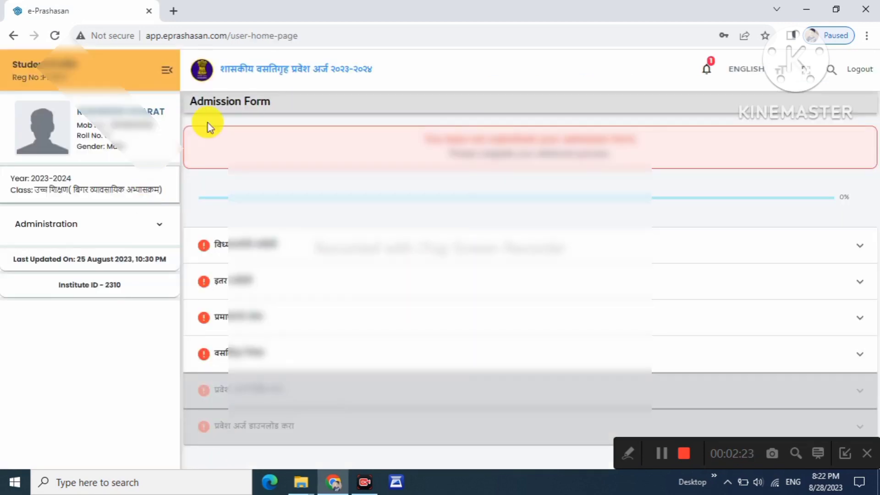
- Expand Administration and collapse the profile sidebar to widen the form
drag(87, 114, 133, 122)
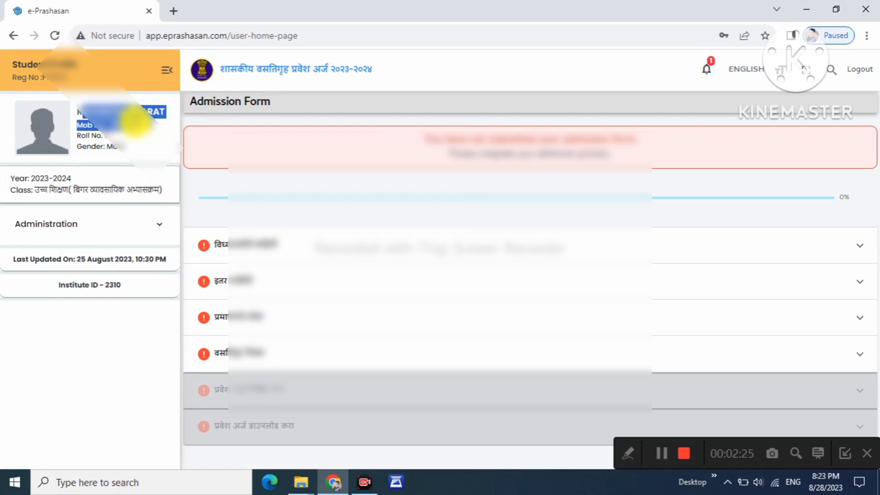
click(106, 145)
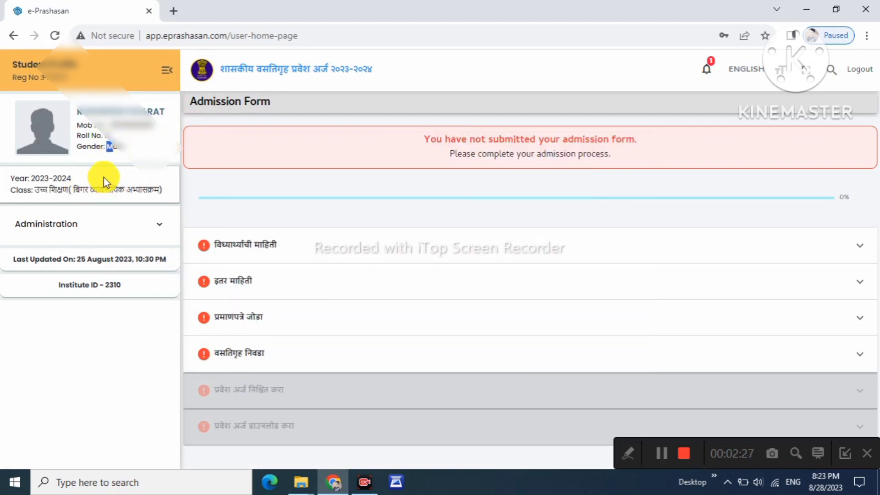
click(106, 225)
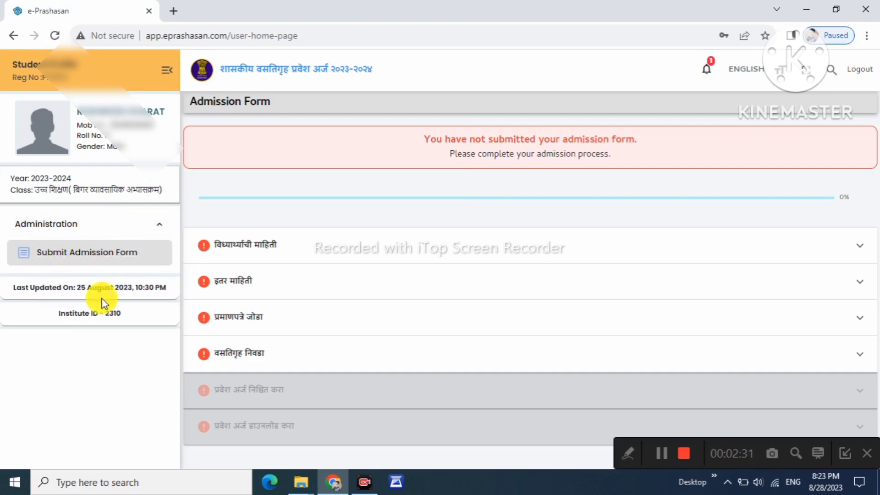
click(168, 70)
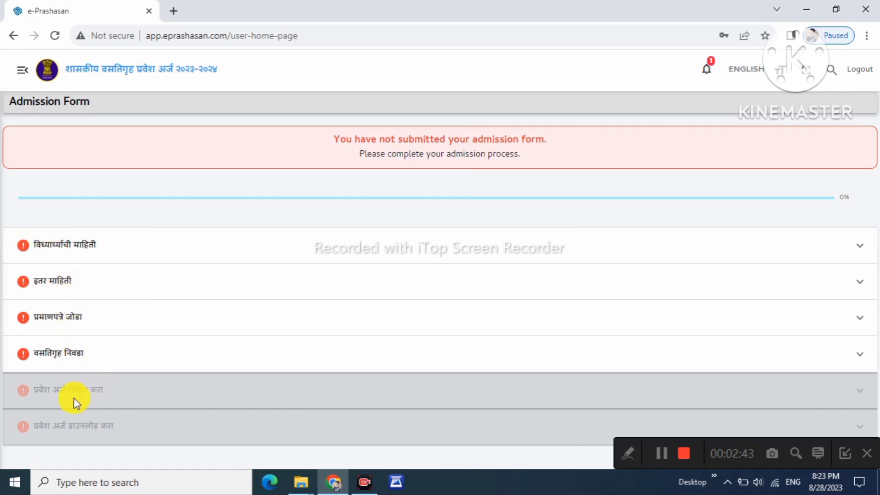
- Expand the student information section and set the title to Mr
click(68, 255)
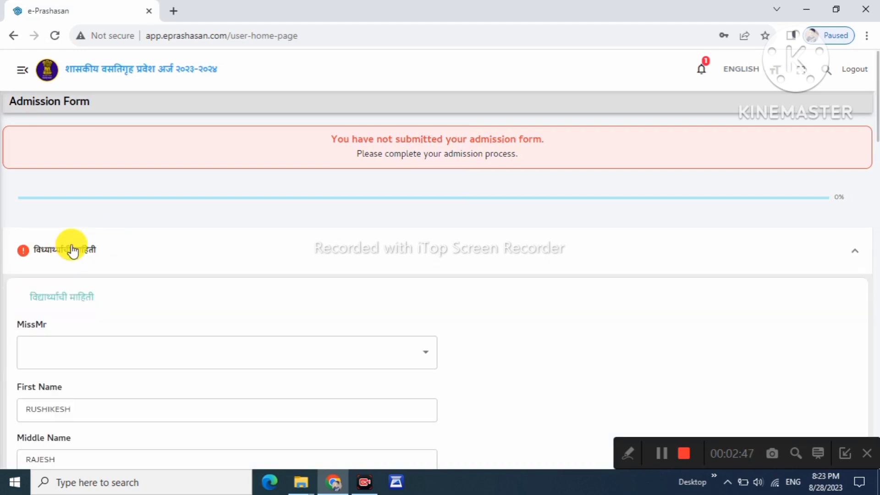
scroll(72, 251, down, 1)
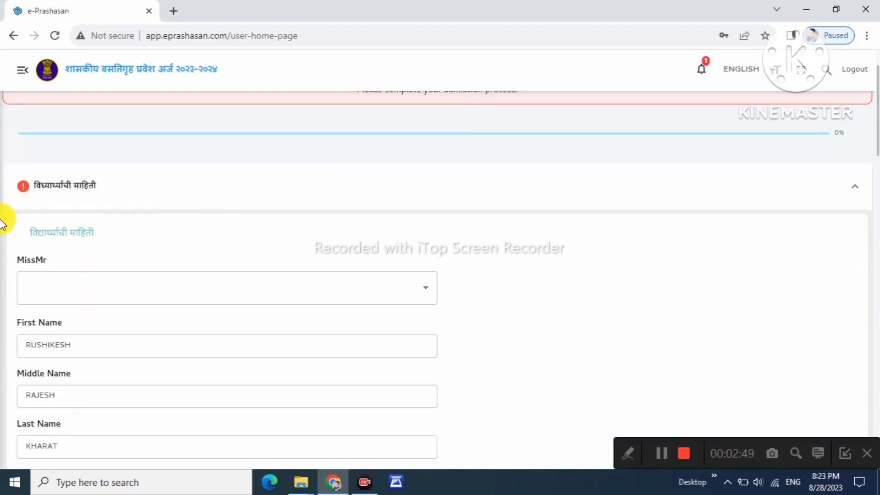
drag(48, 234, 92, 255)
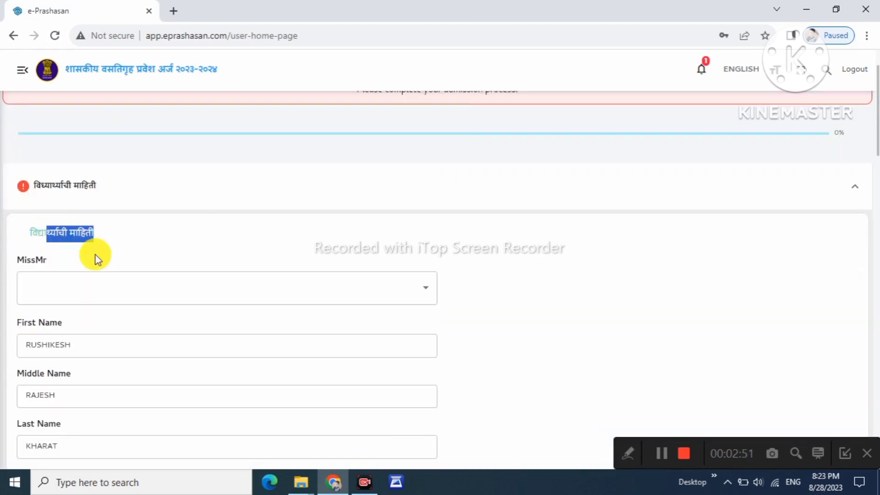
click(74, 291)
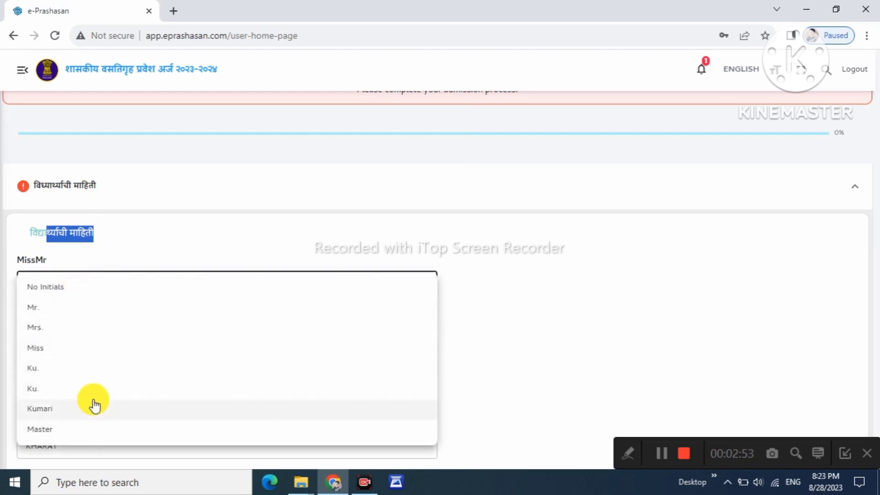
click(87, 293)
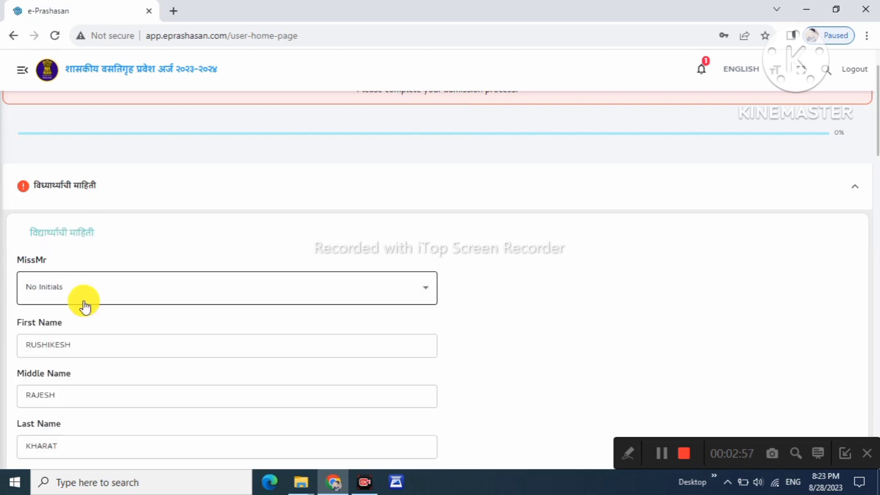
click(84, 303)
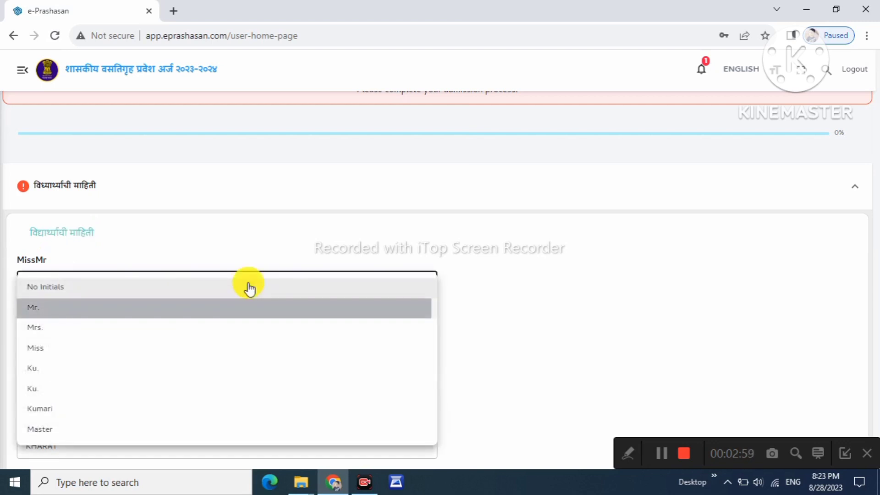
click(164, 301)
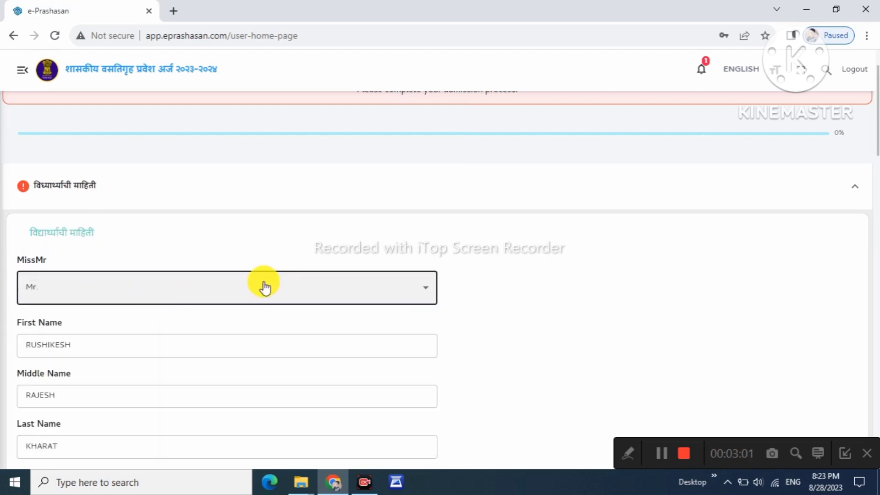
- Review the pre-filled Mother Name and Contact Number 1 For SMS fields
scroll(265, 287, down, 8)
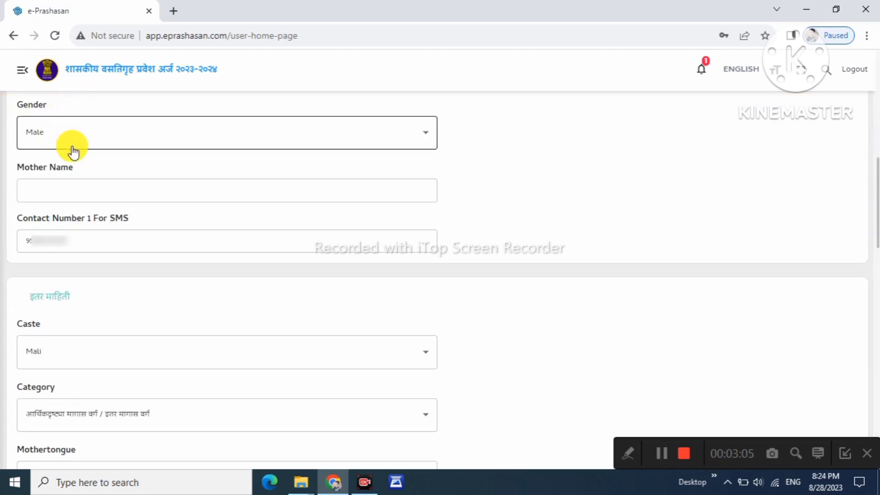
drag(29, 167, 71, 167)
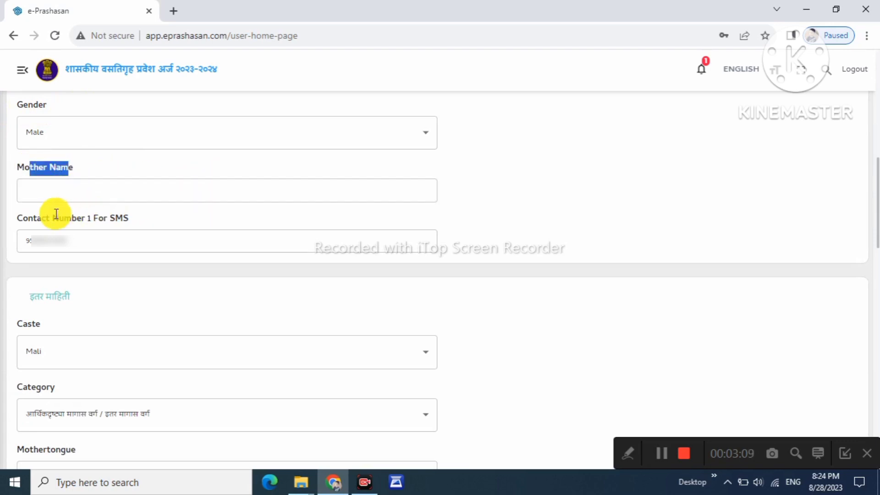
drag(33, 218, 98, 219)
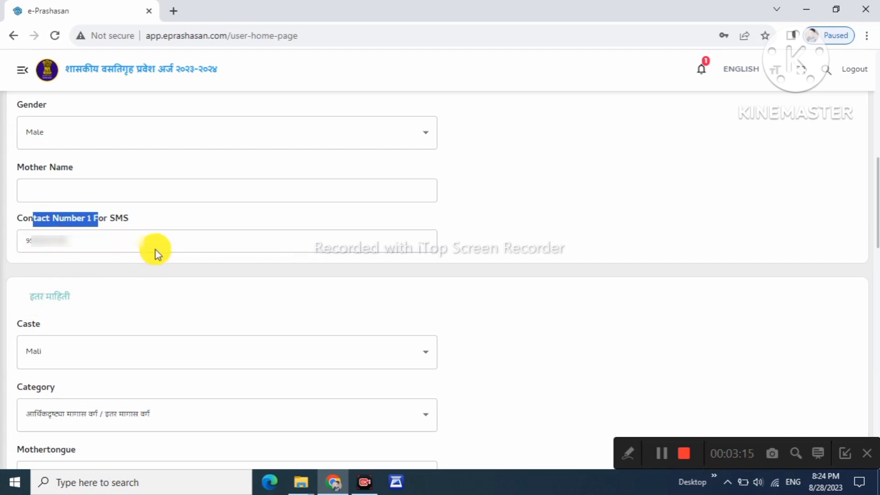
drag(24, 168, 68, 168)
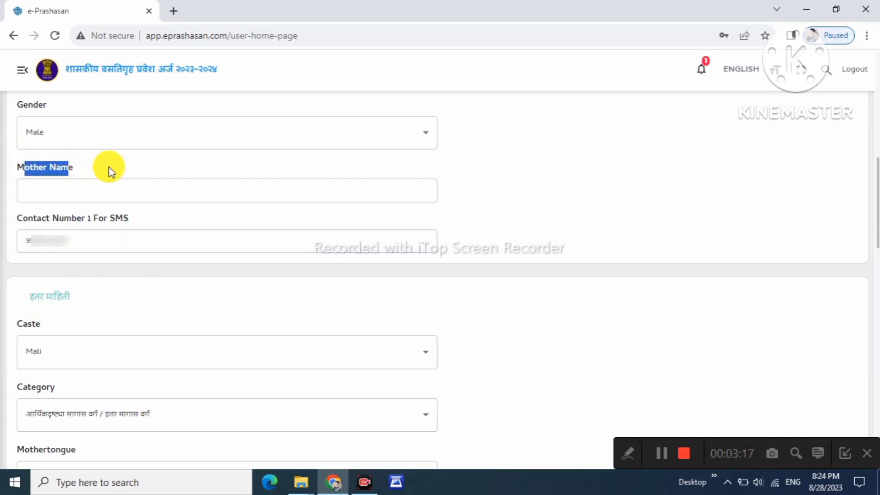
scroll(128, 212, down, 4)
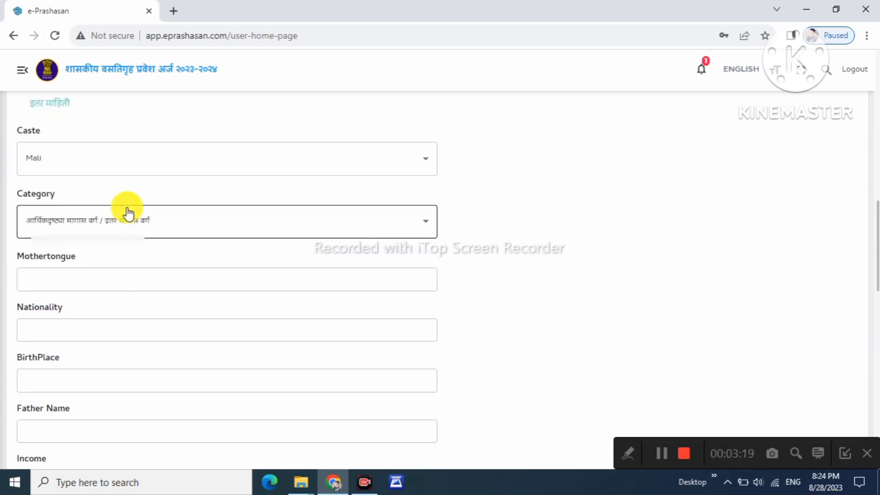
- Check the Caste and Category fields and fill the mother tongue as MARATHI
drag(17, 130, 47, 129)
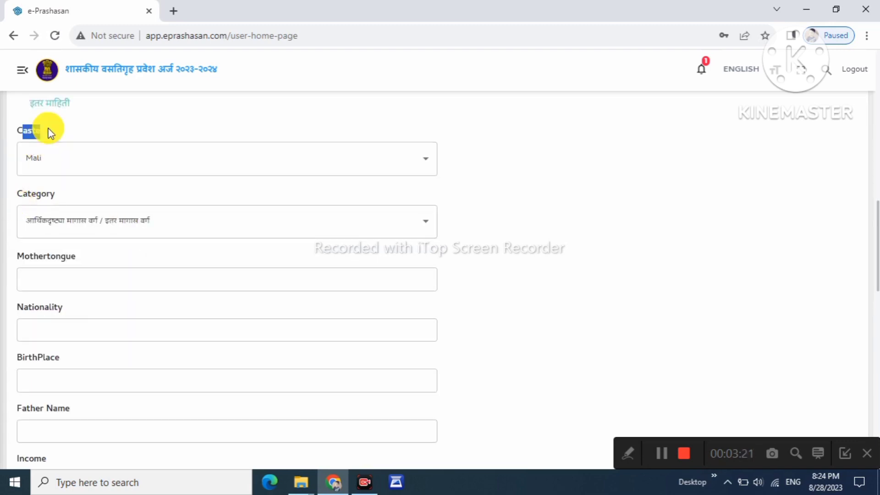
drag(26, 193, 61, 197)
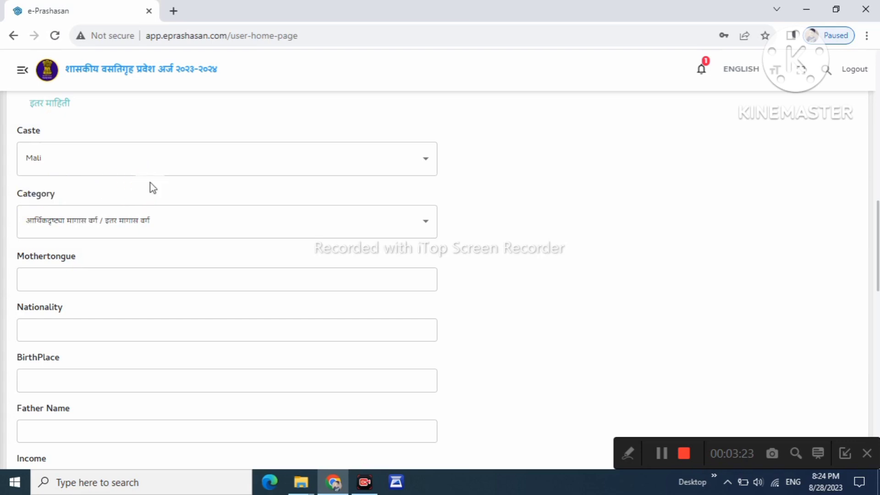
click(45, 247)
drag(43, 258, 55, 267)
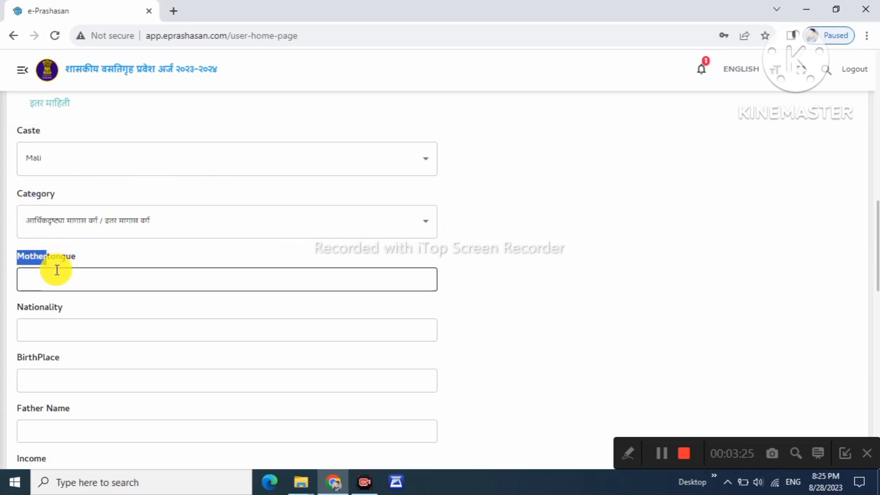
click(57, 276)
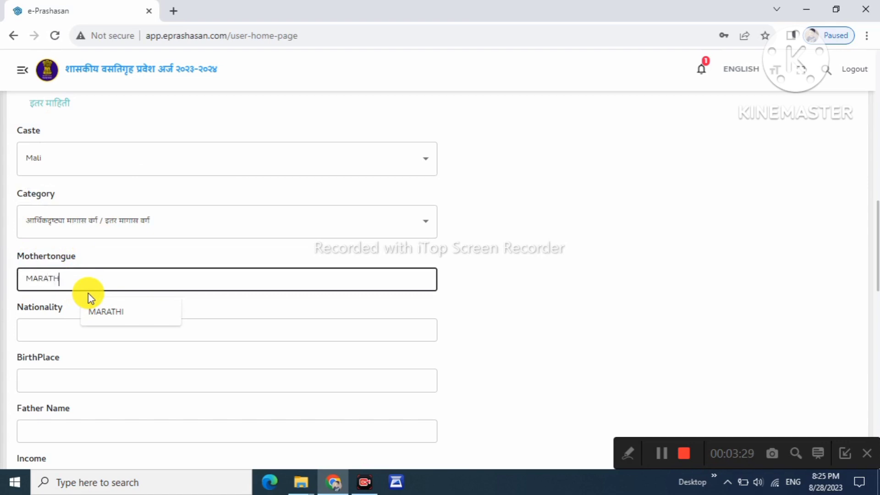
- Fill nationality as INDIAN and move past Birth Place and Father Name toward Income
drag(29, 307, 54, 308)
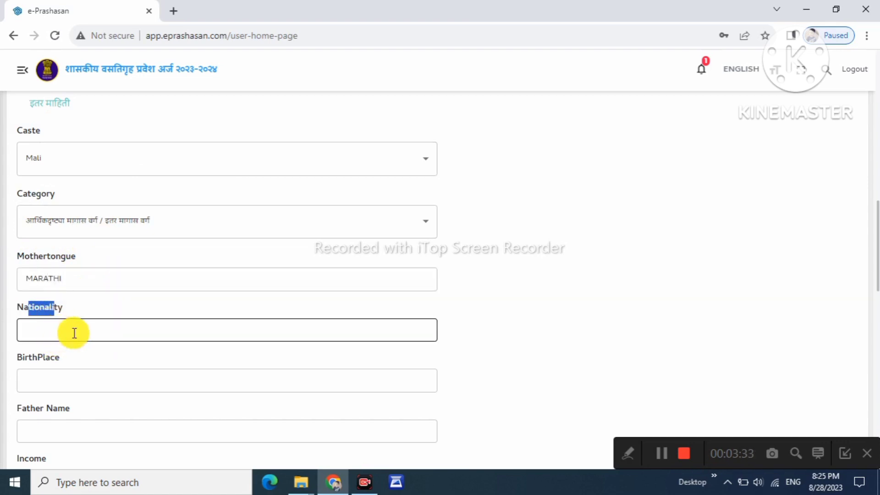
click(66, 333)
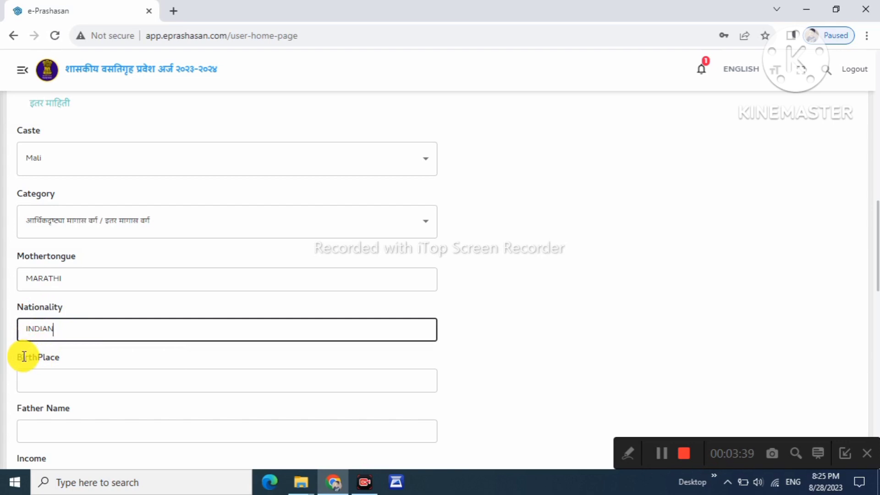
drag(24, 357, 73, 369)
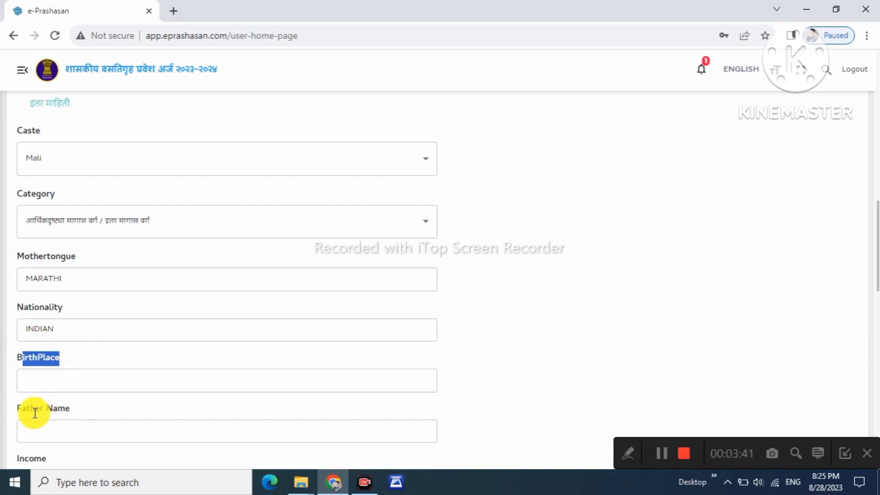
drag(31, 409, 85, 414)
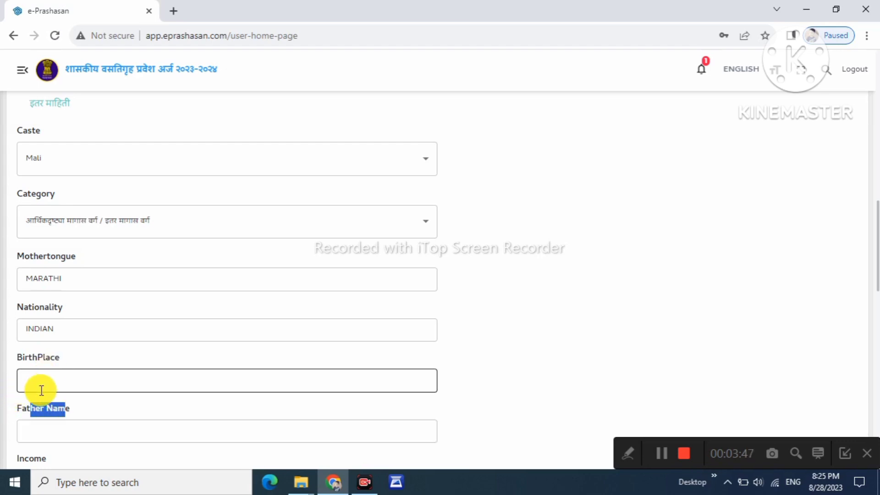
scroll(48, 109, down, 8)
drag(19, 110, 74, 111)
- Enter 60000 as Income, leaving Contact Number 2, Email ID and Aadhaar Card No blank
click(75, 133)
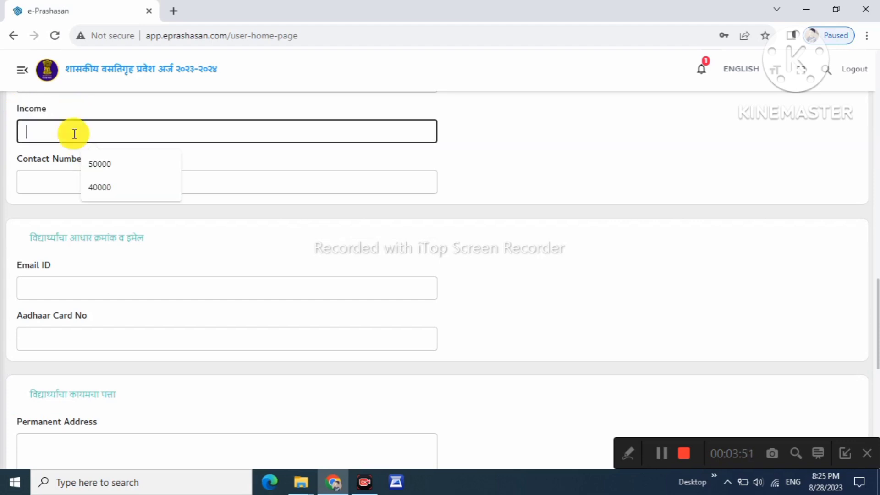
text(60000)
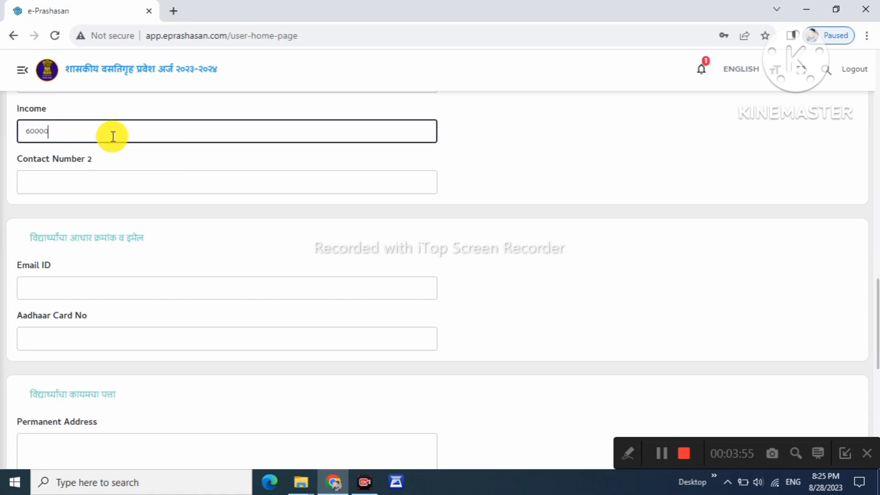
drag(28, 159, 128, 167)
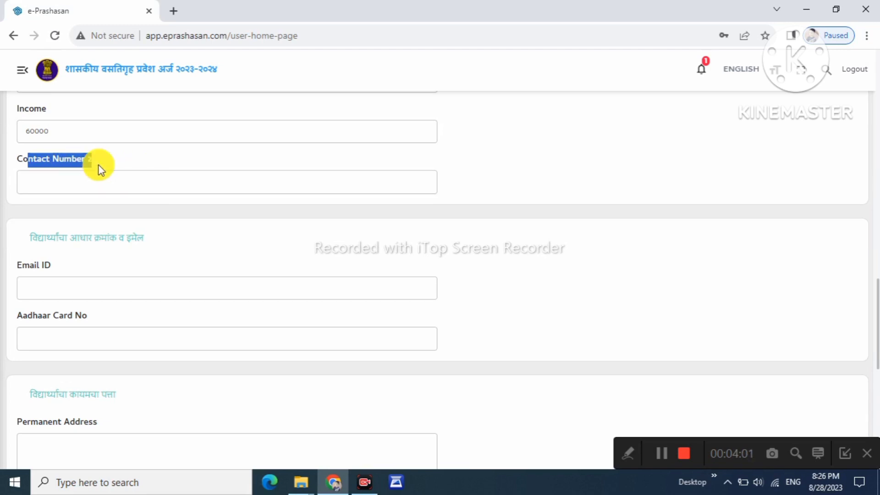
click(132, 212)
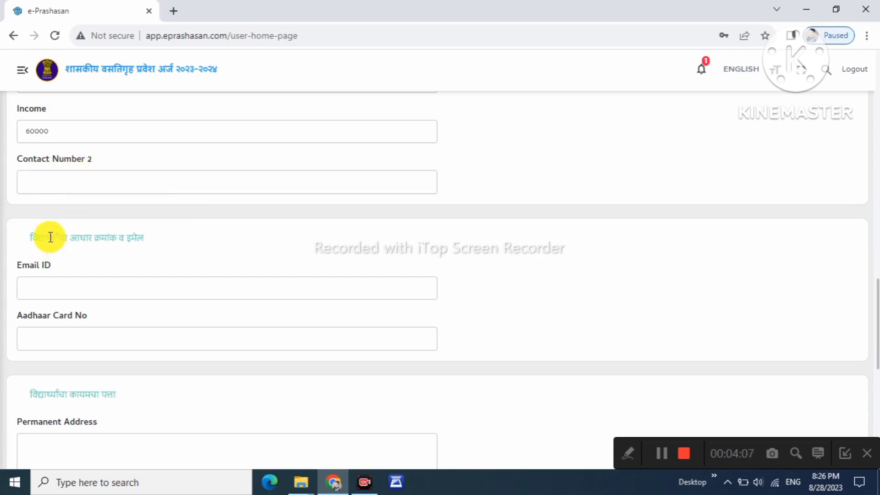
drag(50, 237, 125, 236)
drag(12, 265, 57, 275)
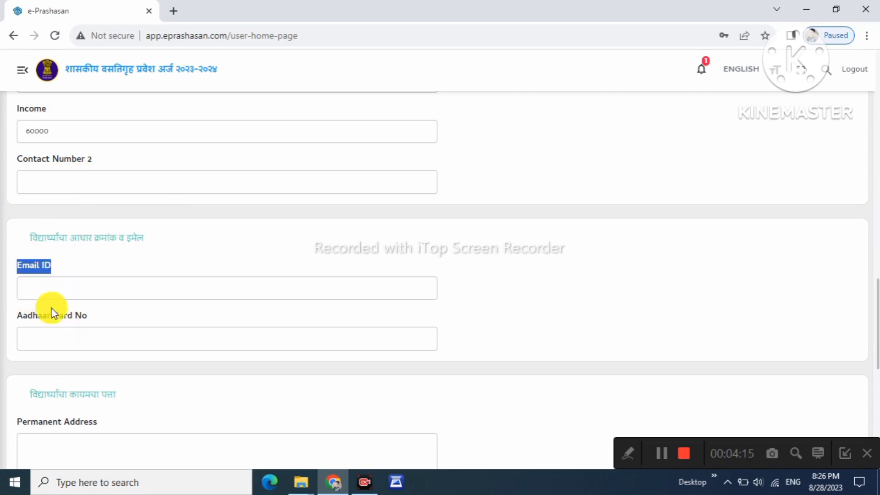
drag(22, 315, 94, 318)
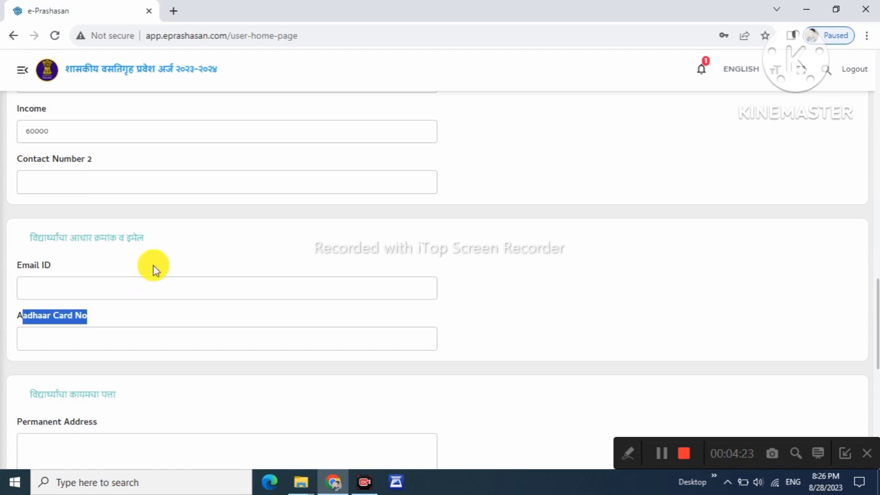
scroll(153, 265, down, 5)
- Go over the Permanent Address, District and Pin Code entries
scroll(159, 262, down, 2)
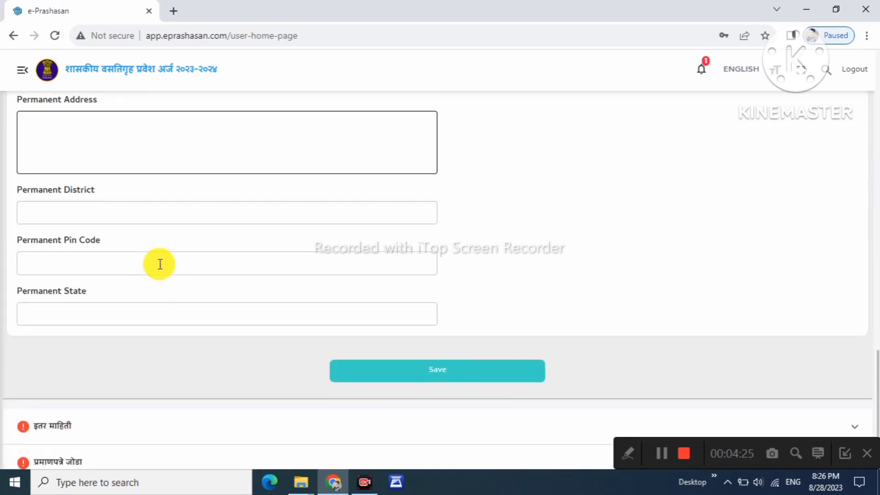
scroll(157, 261, up, 1)
drag(47, 142, 101, 137)
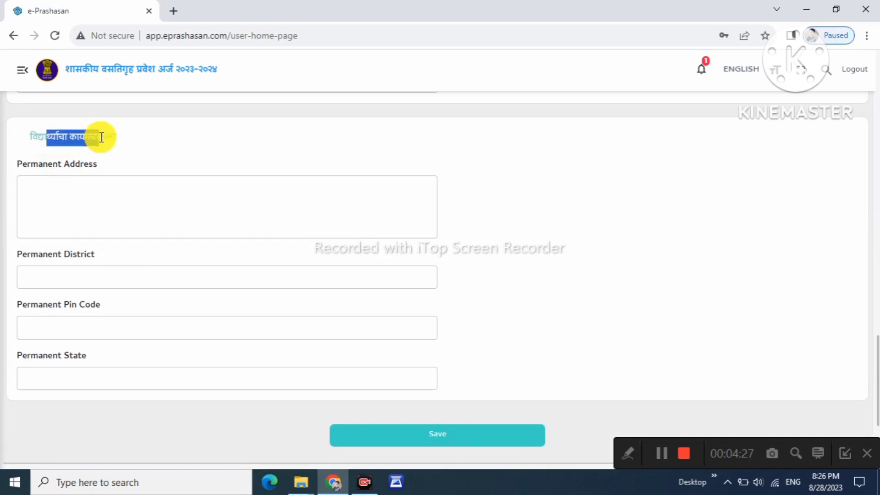
drag(31, 164, 64, 170)
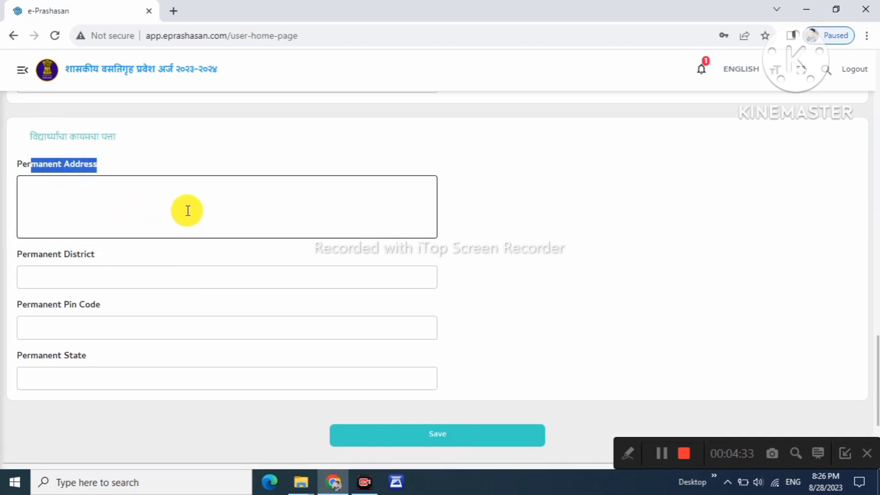
drag(97, 253, 87, 269)
click(91, 306)
click(43, 305)
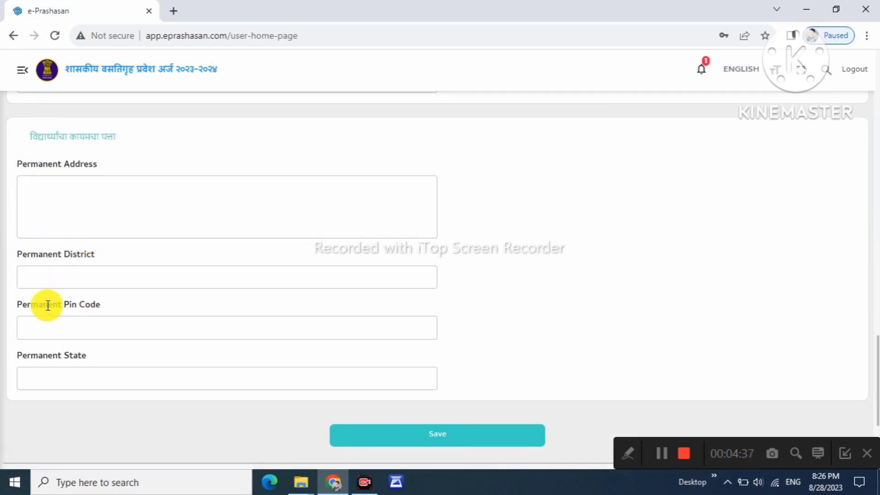
drag(38, 305, 132, 309)
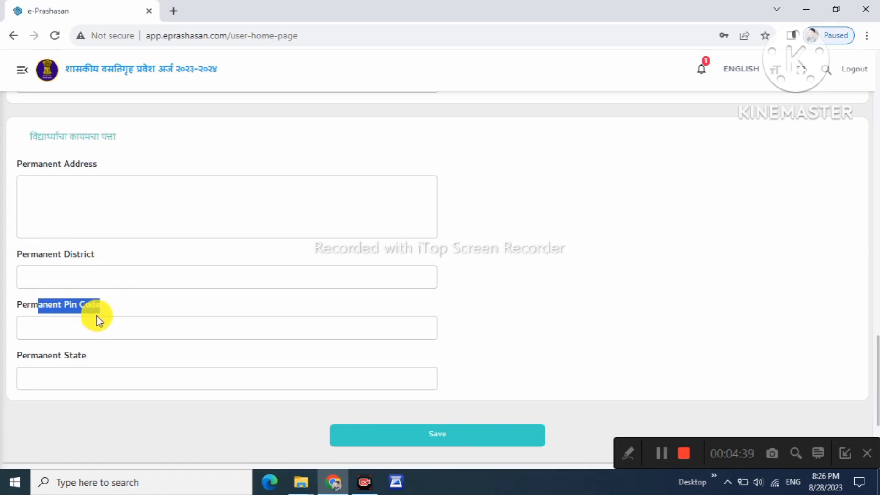
drag(35, 351, 64, 362)
- Set Permanent State to MAHARASHTRA and save the student information section
click(65, 369)
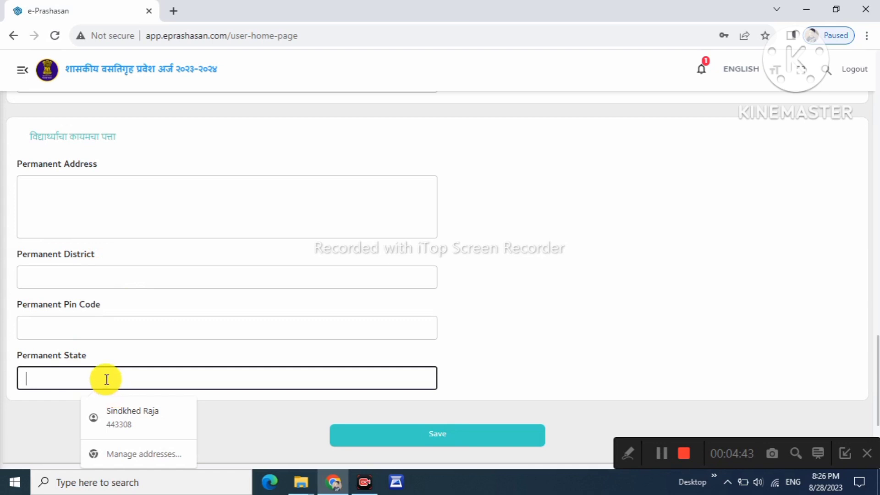
text(MAHARASHTRA)
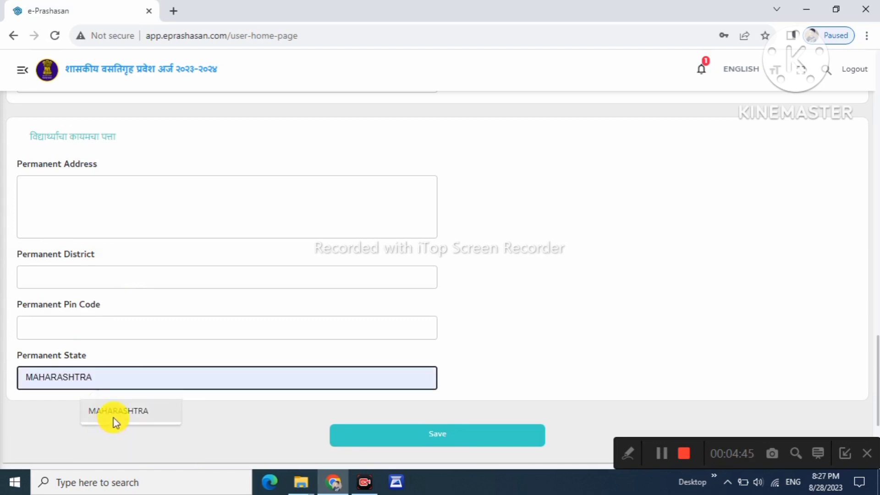
click(113, 417)
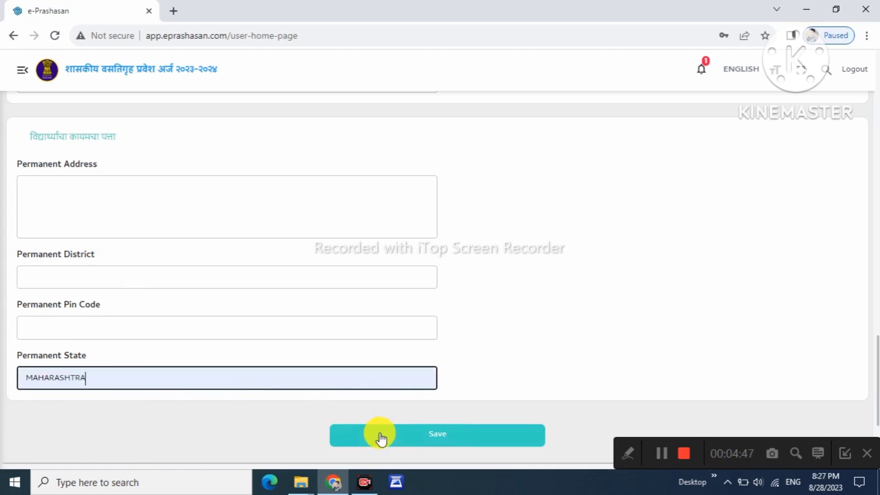
click(399, 447)
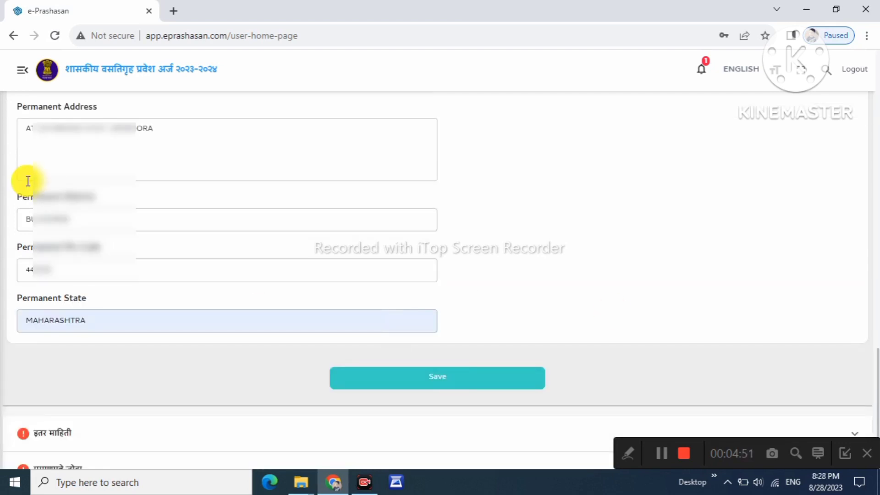
click(392, 388)
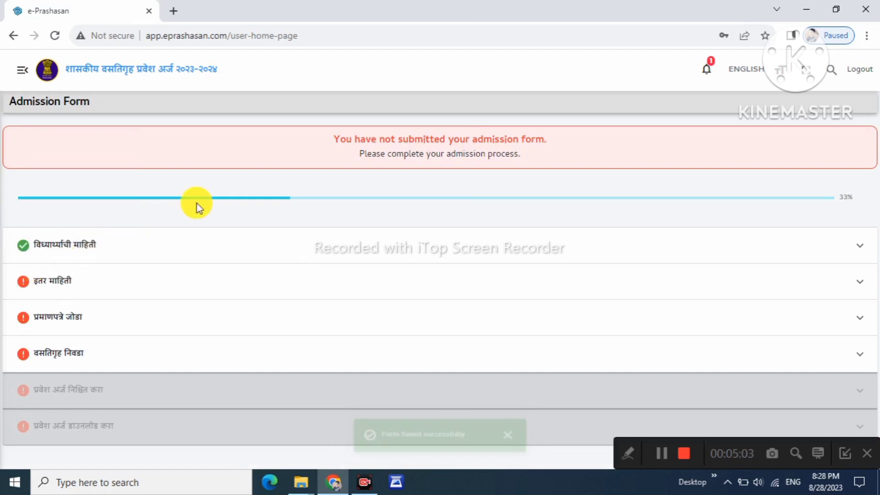
- Open the other information section and set Bank Name to STATE BANK OF INDIA
click(44, 288)
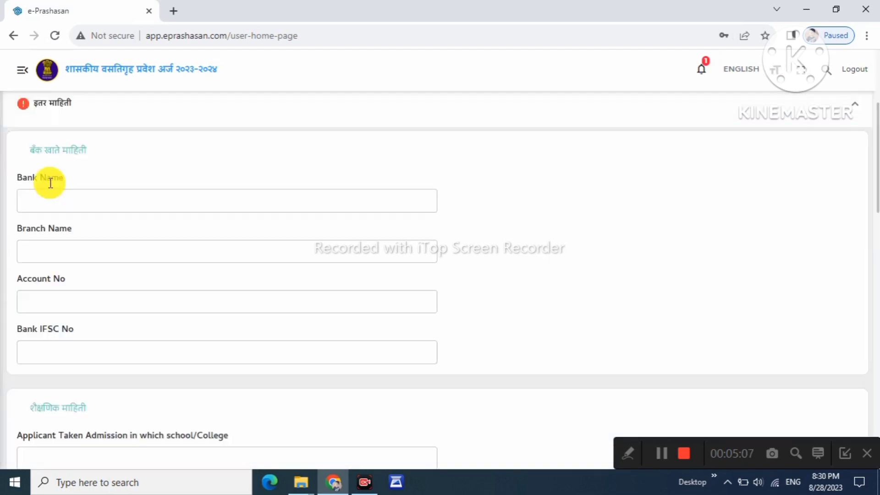
drag(33, 149, 115, 162)
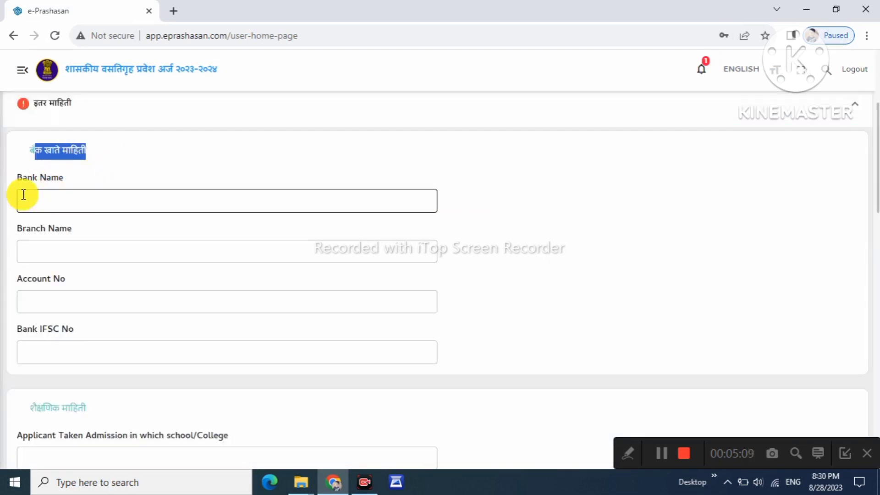
drag(23, 178, 112, 191)
click(112, 191)
click(156, 233)
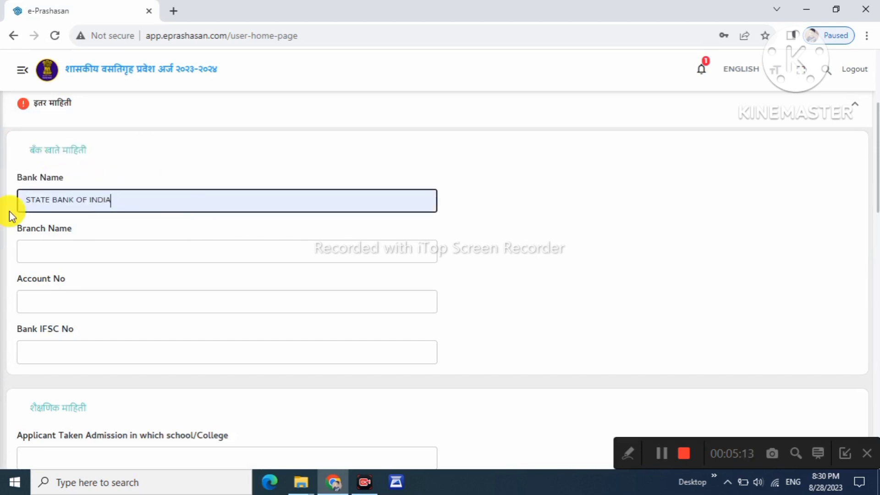
- Review Branch Name, Account No and Bank IFSC No, then scroll to the education fields
drag(17, 228, 62, 228)
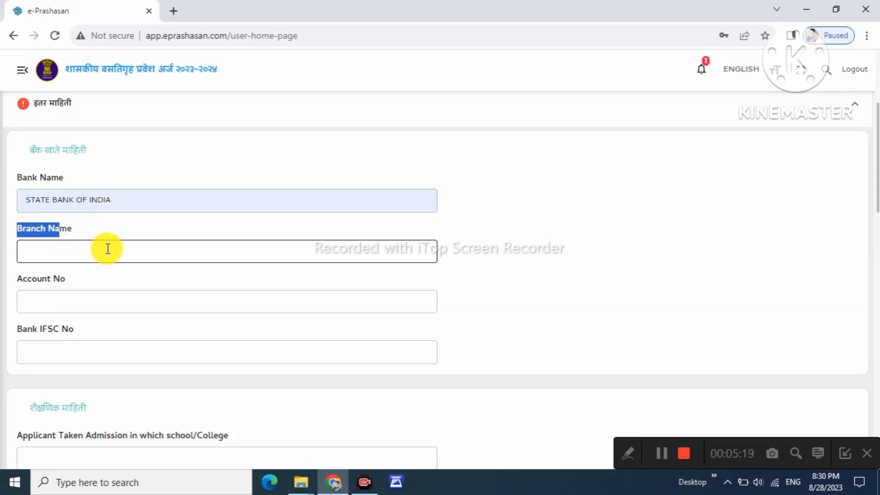
click(25, 275)
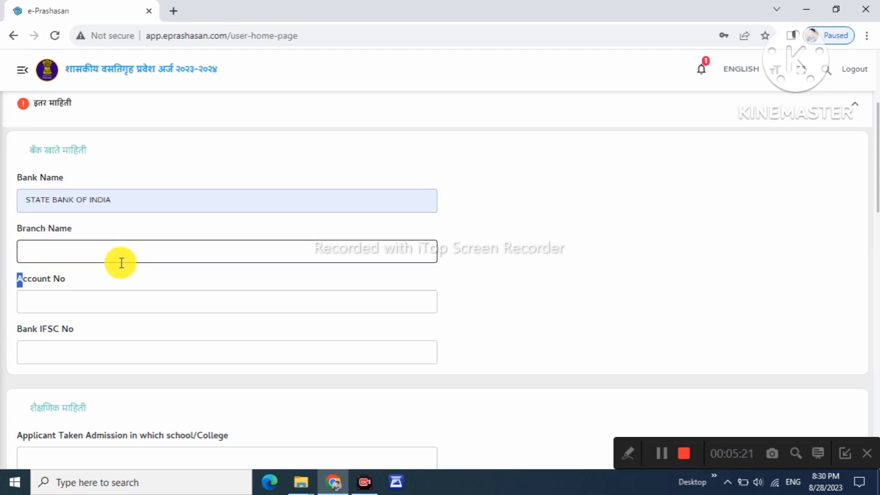
drag(28, 277, 124, 282)
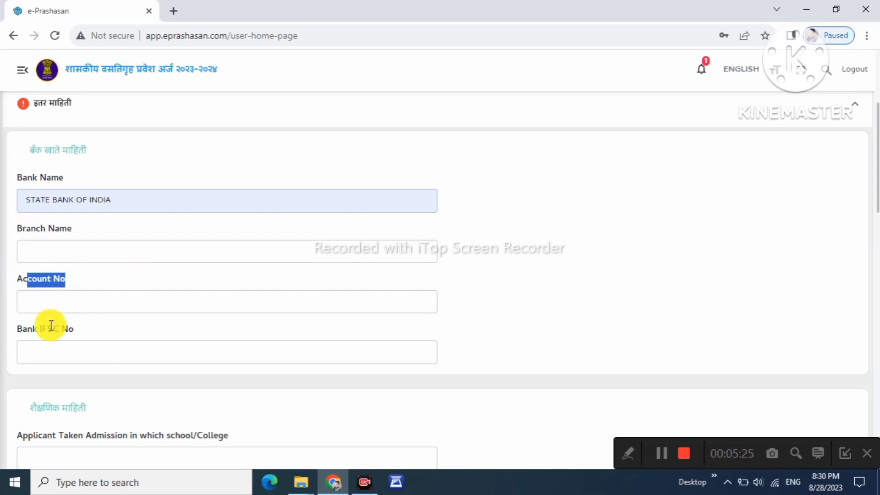
drag(22, 330, 57, 331)
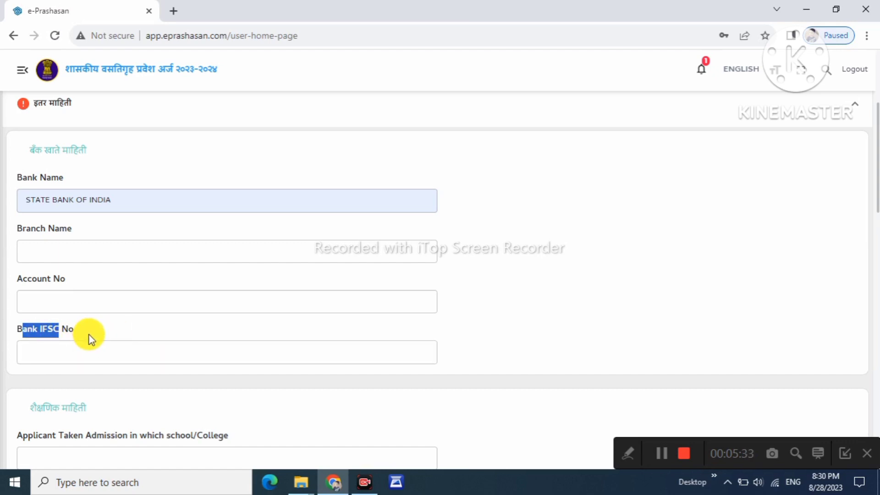
click(228, 370)
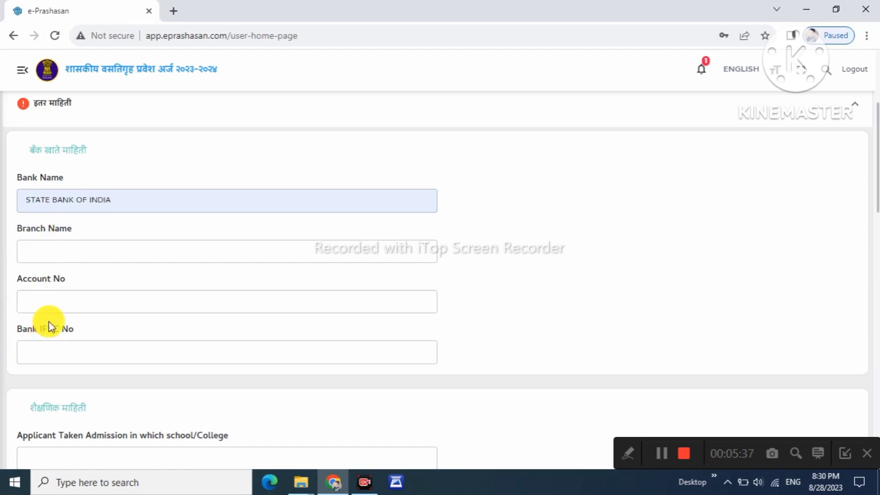
scroll(118, 293, down, 1)
scroll(118, 293, down, 5)
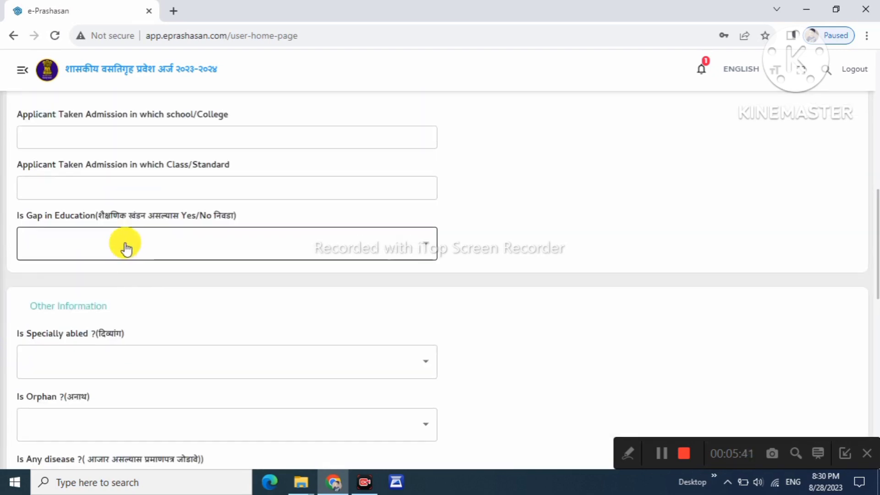
- Fill the school/college name from the suggested value
scroll(119, 243, up, 1)
drag(35, 151, 86, 152)
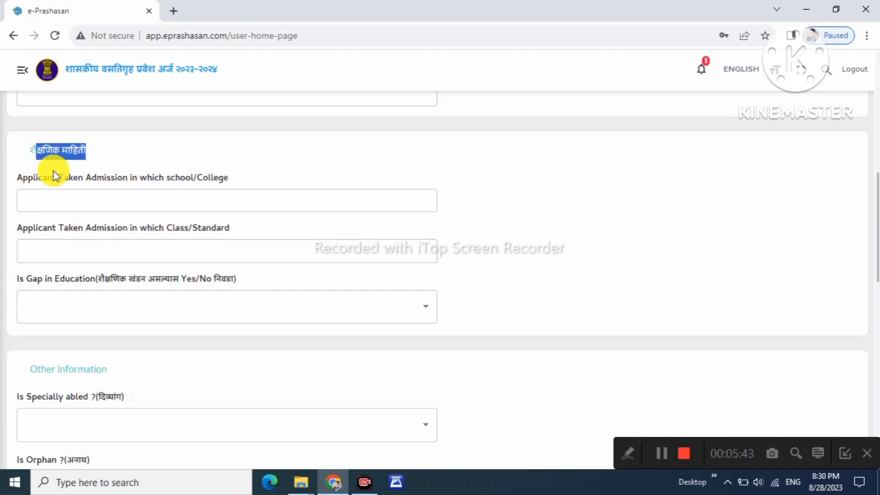
drag(42, 177, 180, 177)
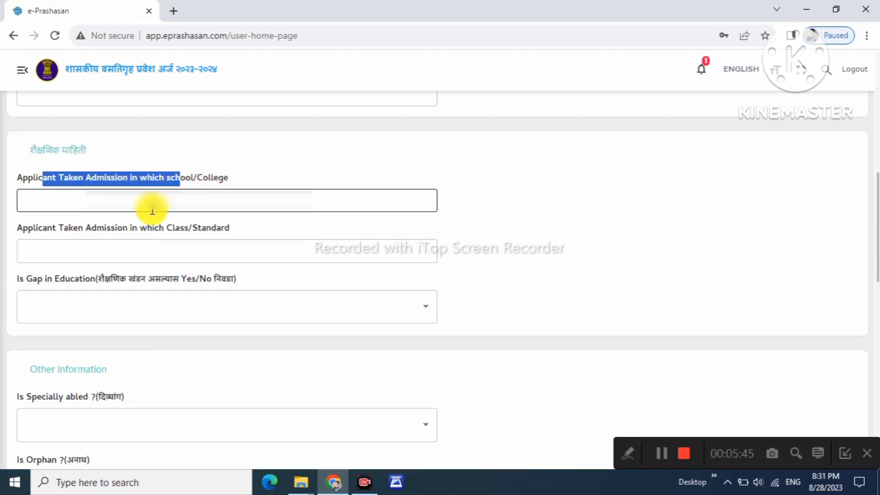
click(199, 198)
key(ctrl+v)
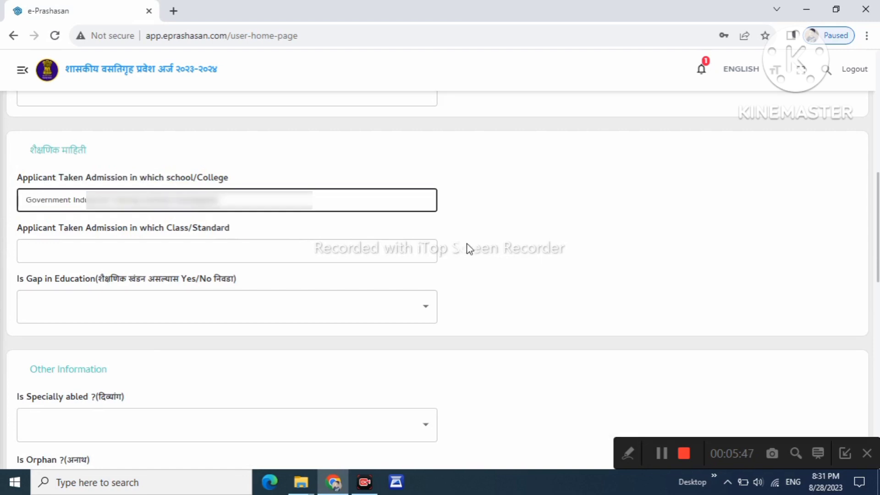
drag(48, 177, 172, 189)
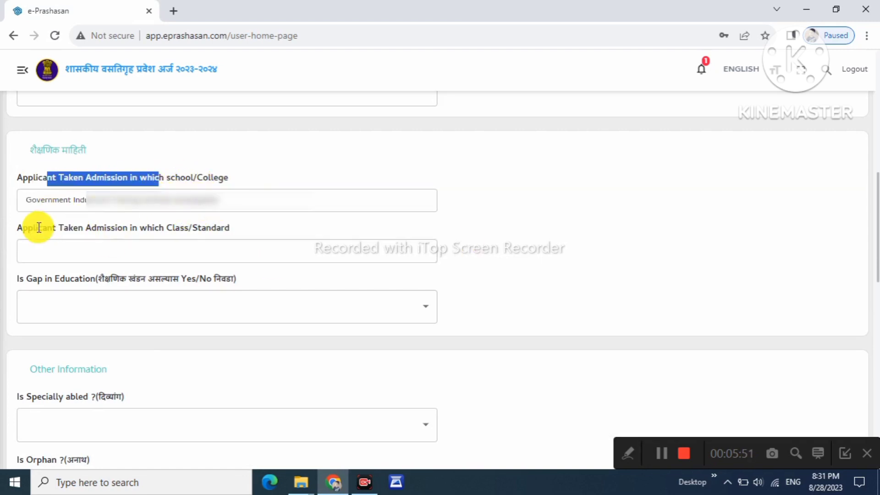
- Enter MA as Class/Standard and answer No to Is Gap in Education
drag(36, 227, 187, 253)
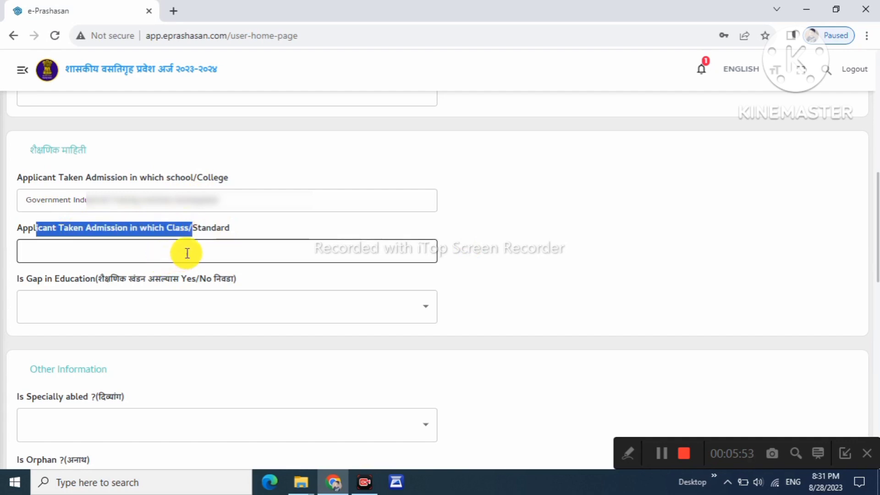
click(213, 247)
text(MA)
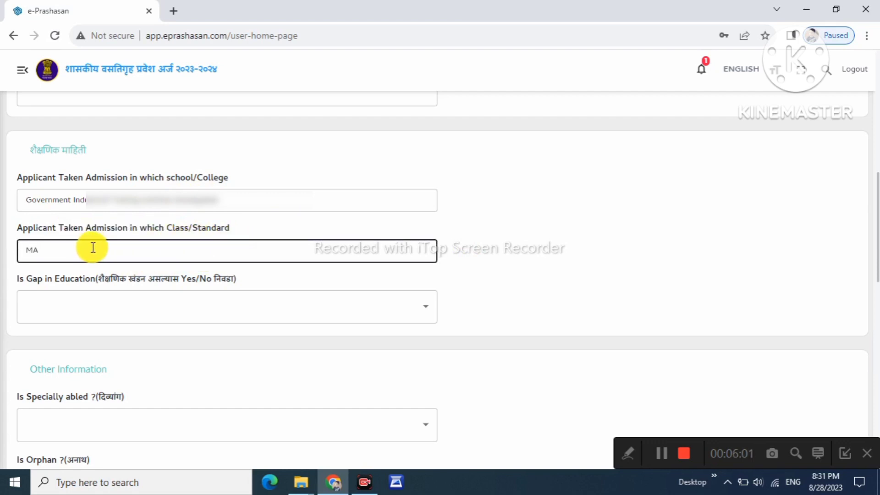
drag(44, 278, 196, 278)
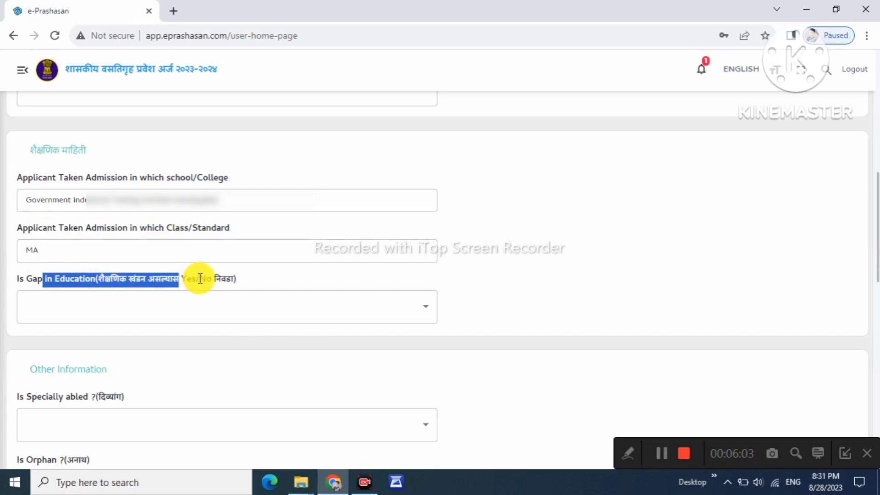
click(235, 306)
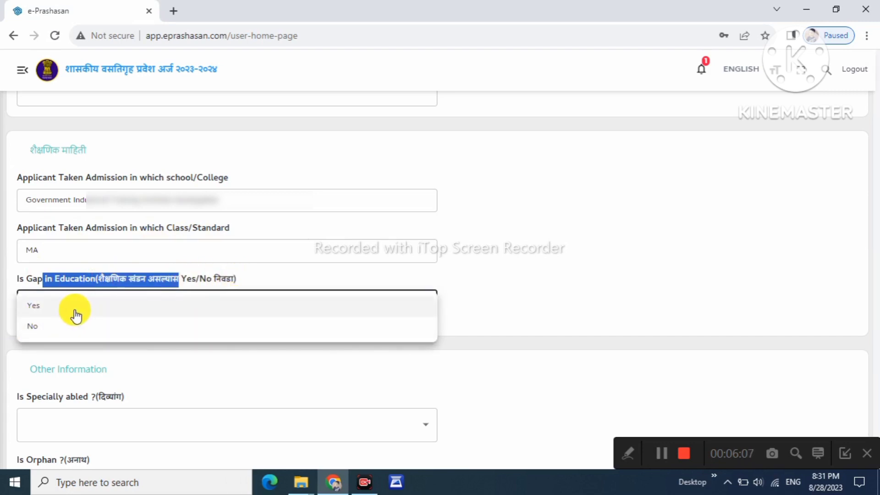
click(122, 324)
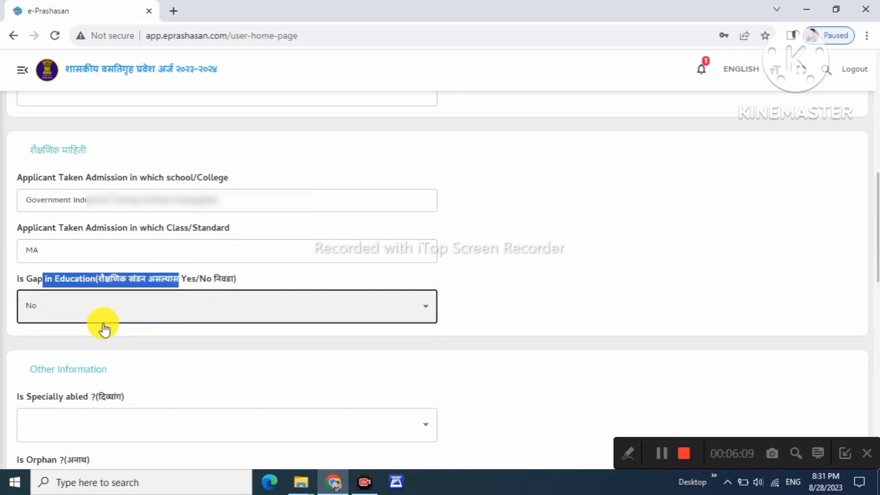
click(477, 275)
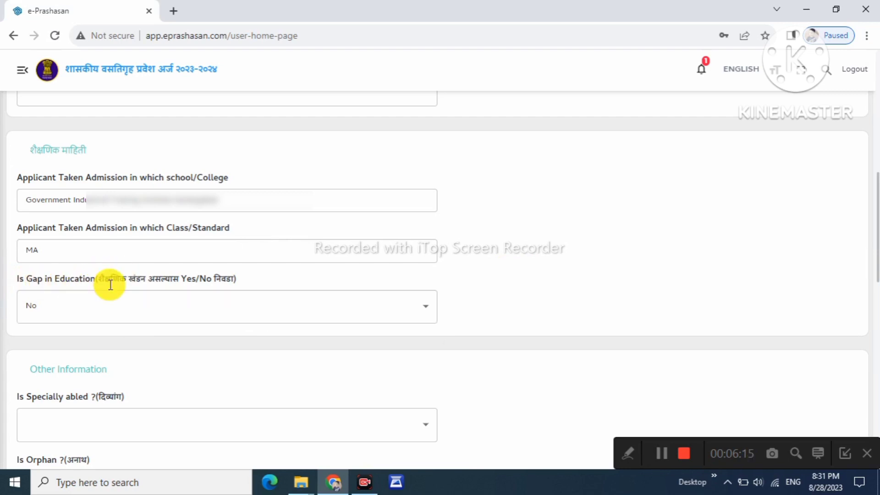
- Answer No to both the Specially abled and Is Orphan questions
scroll(130, 295, down, 4)
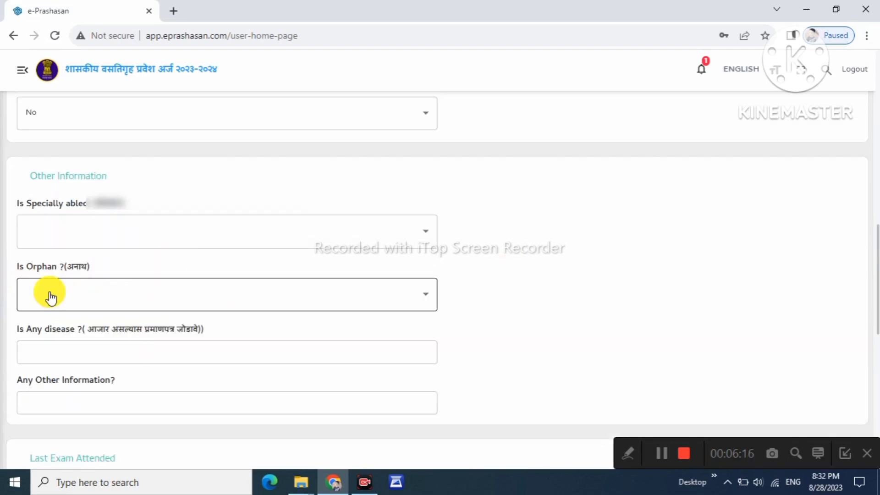
drag(32, 171, 86, 174)
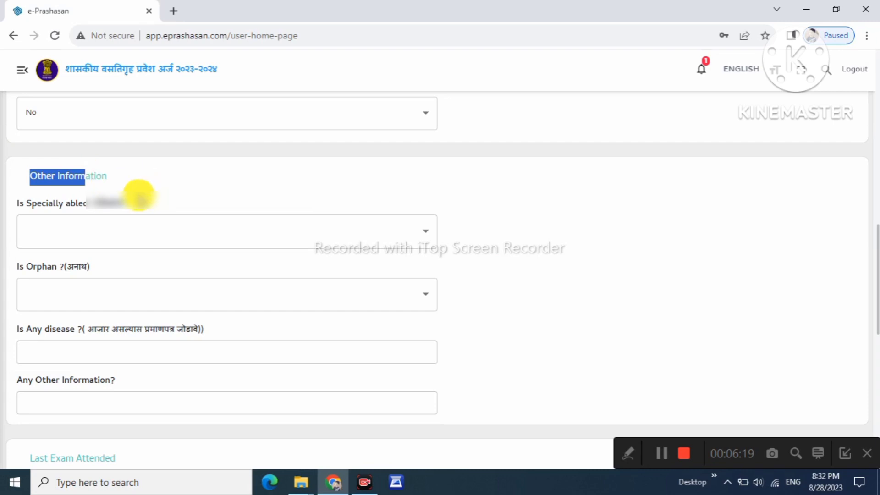
drag(24, 205, 70, 205)
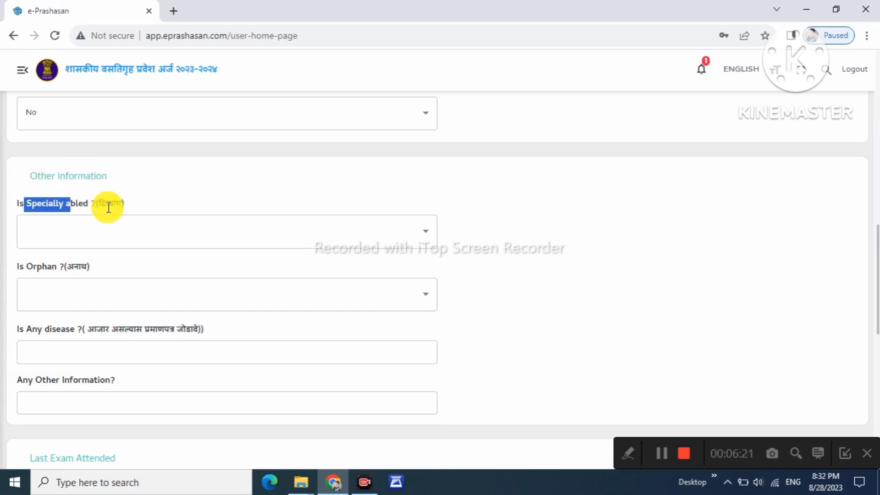
click(139, 234)
click(74, 245)
click(41, 234)
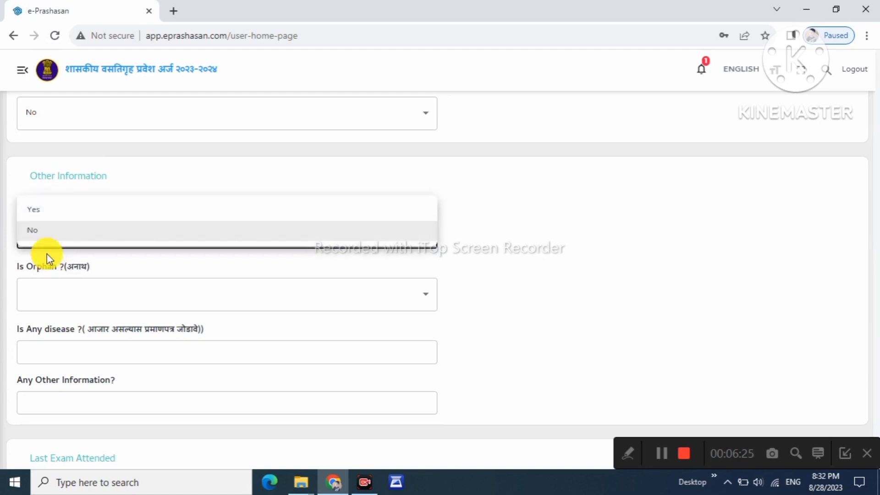
click(296, 236)
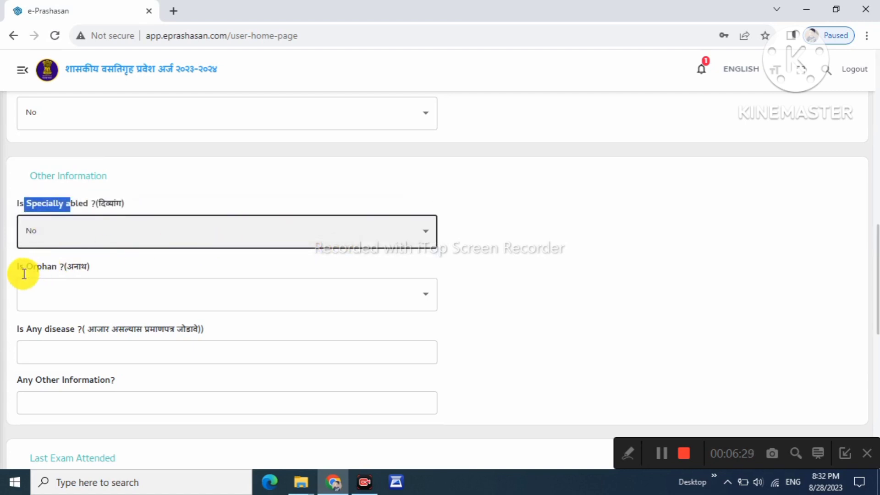
drag(24, 274, 78, 266)
click(186, 292)
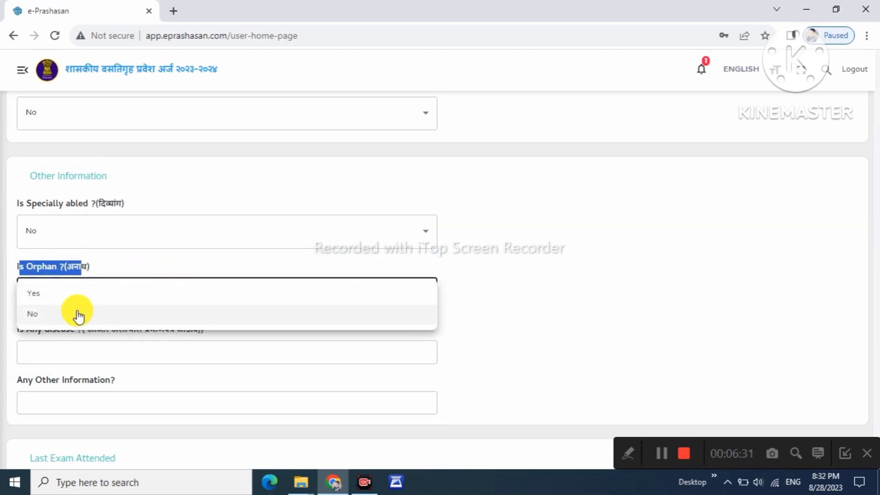
click(78, 316)
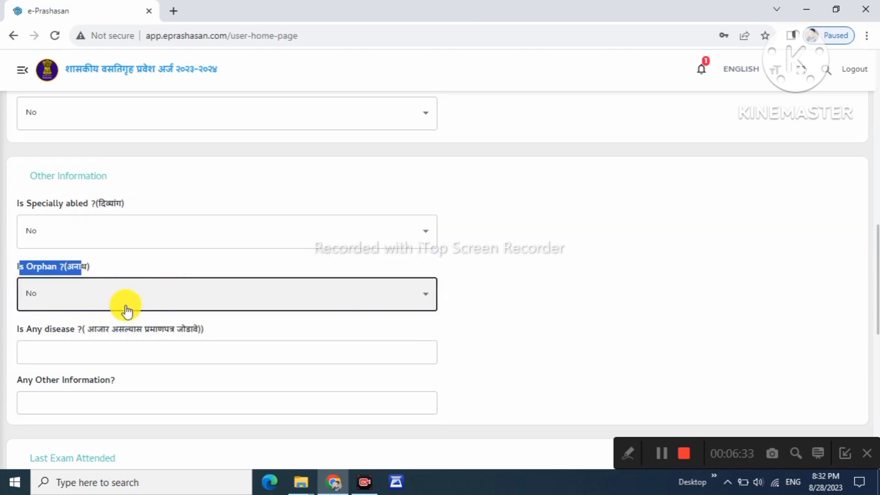
- Set the disease answer to NO and change Any Other Information to BA COMPLEATE
drag(29, 338, 147, 334)
click(157, 348)
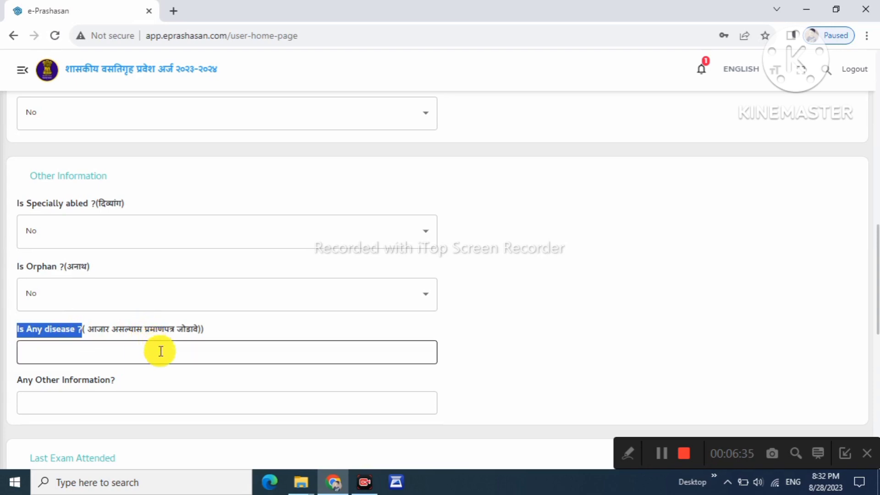
click(127, 383)
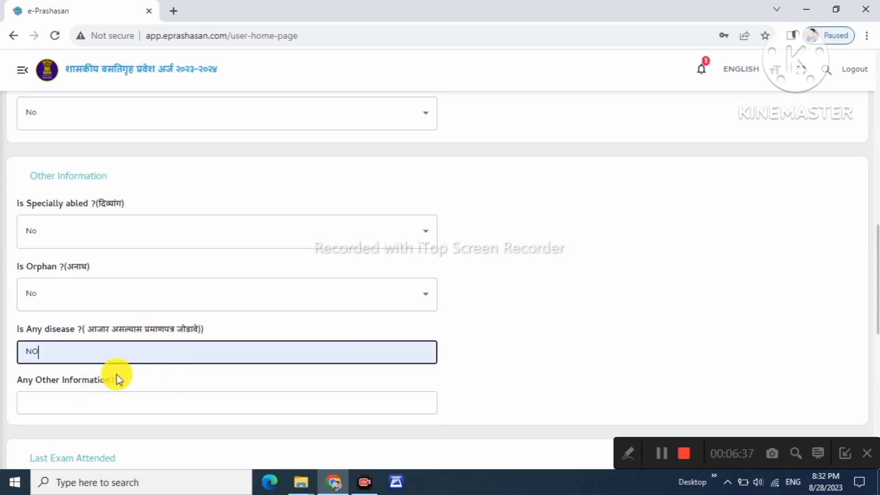
drag(60, 381, 135, 383)
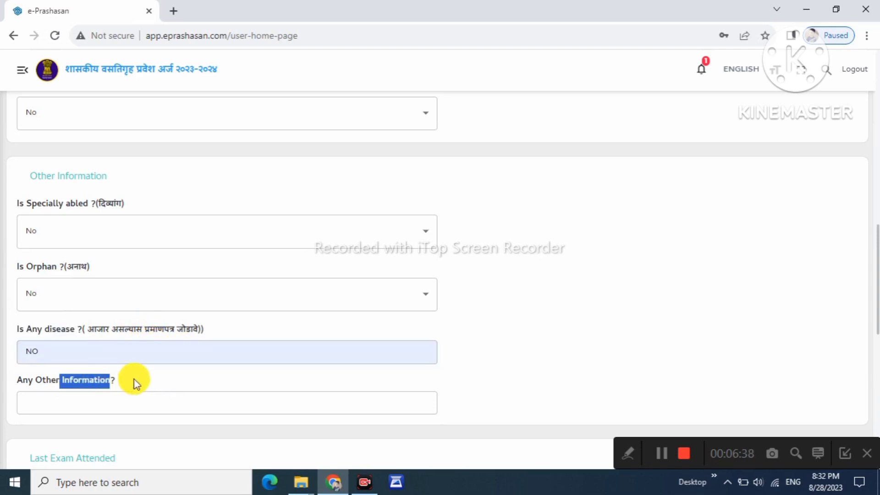
click(94, 398)
click(96, 428)
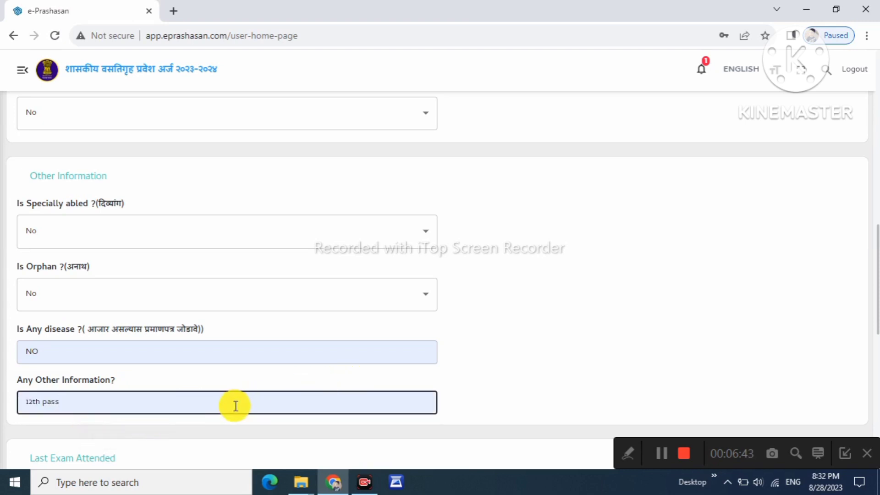
key(BackSpace)
key(BackSpace)
key(BackSpace)
key(BackSpace)
key(BackSpace)
key(BackSpace)
key(BackSpace)
key(BackSpace)
key(BackSpace)
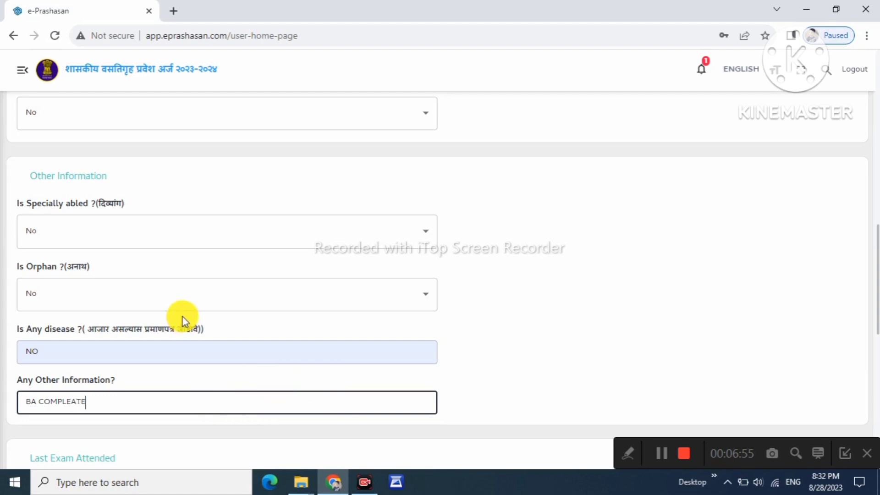
scroll(182, 316, down, 4)
scroll(192, 321, down, 4)
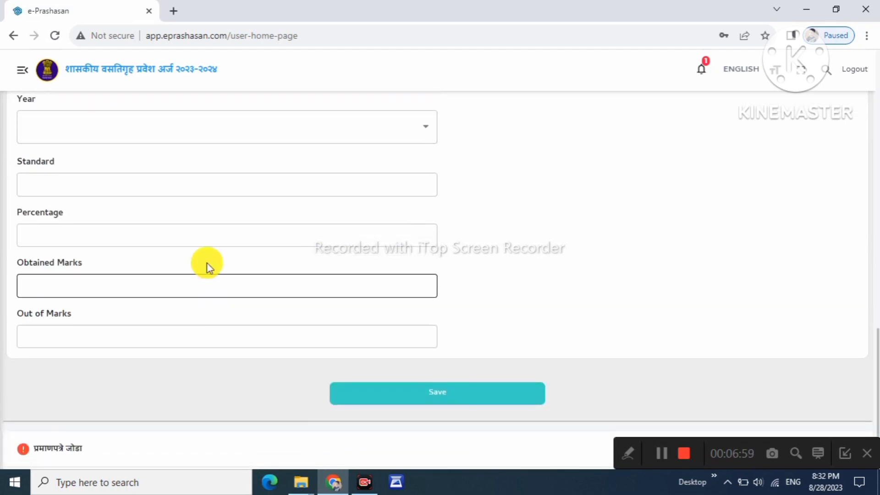
- Set the last exam's year to 2022-2023 and standard to BA
scroll(383, 261, up, 1)
scroll(872, 241, down, 1)
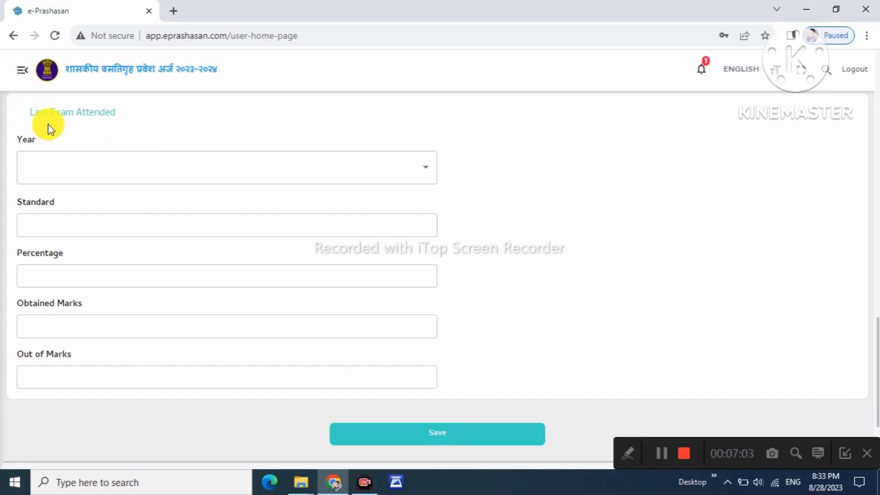
drag(27, 122, 87, 137)
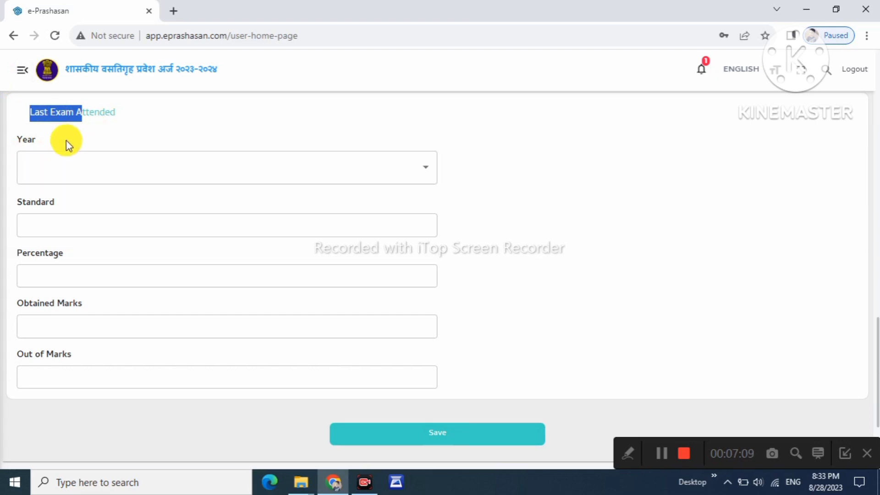
drag(23, 140, 45, 149)
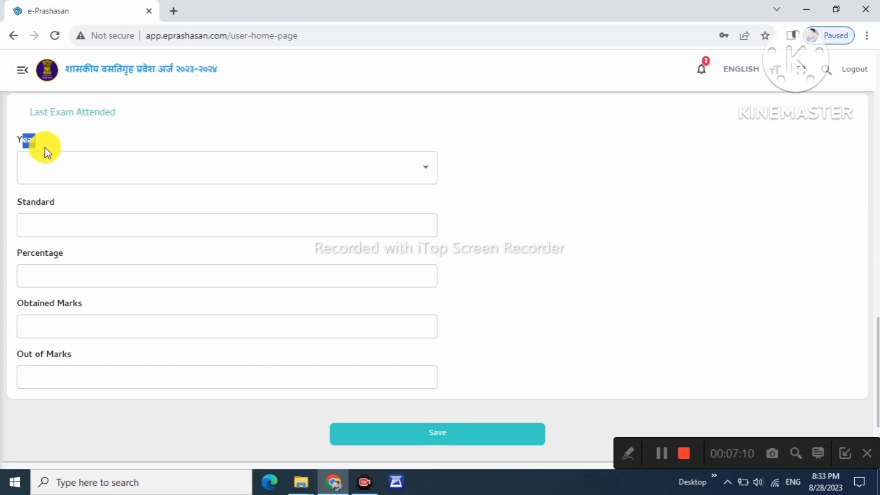
click(65, 172)
click(46, 172)
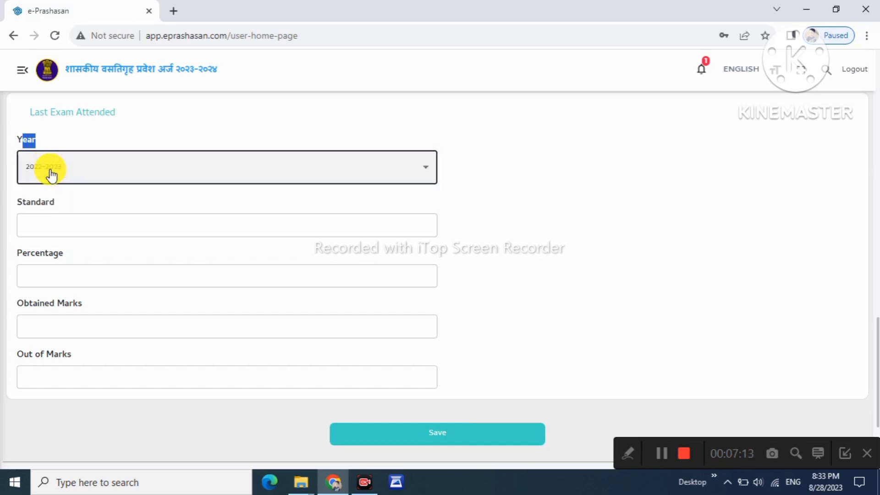
click(22, 202)
drag(22, 202, 125, 206)
click(132, 222)
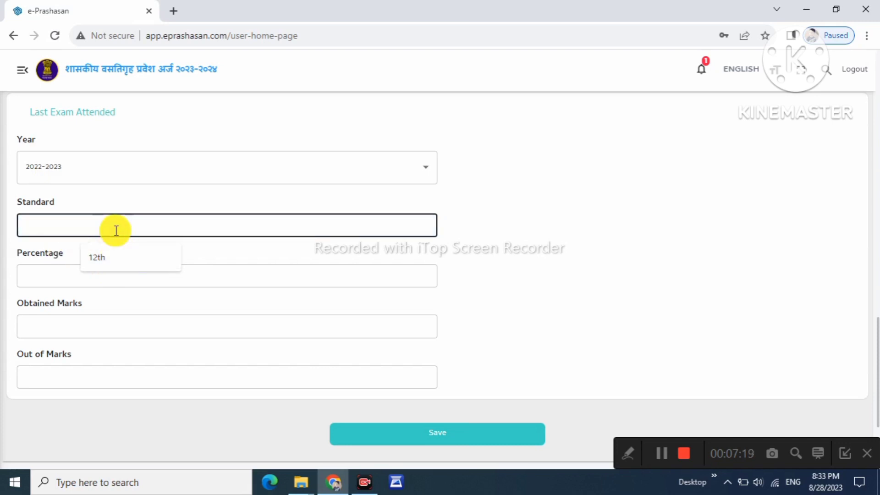
text(B)
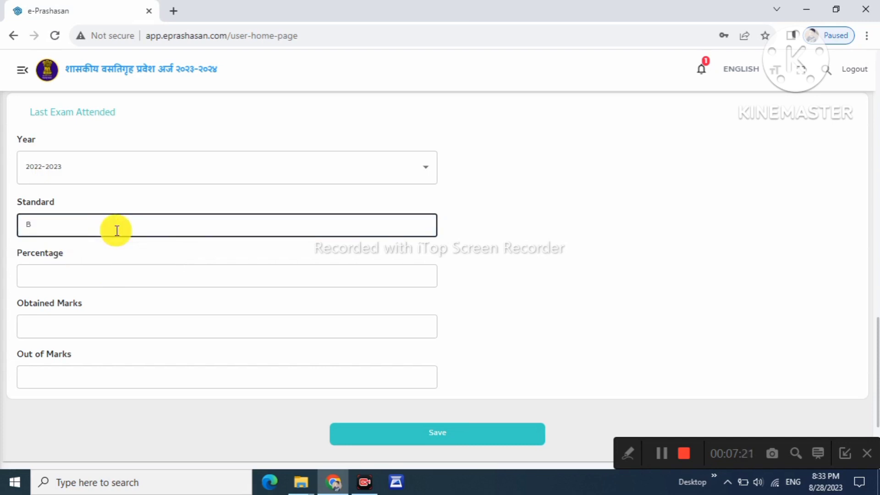
text(A)
click(592, 172)
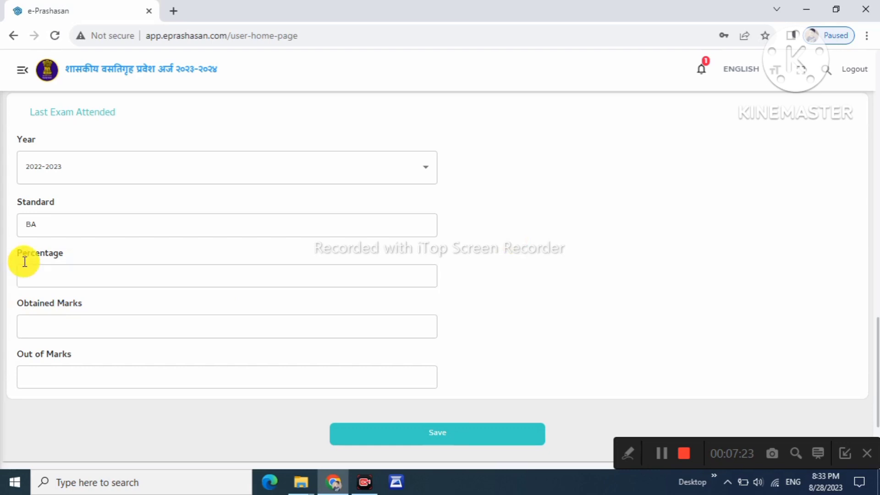
- Enter percentage 89, obtained marks 981 and out of marks 1200
drag(24, 262, 99, 253)
click(79, 269)
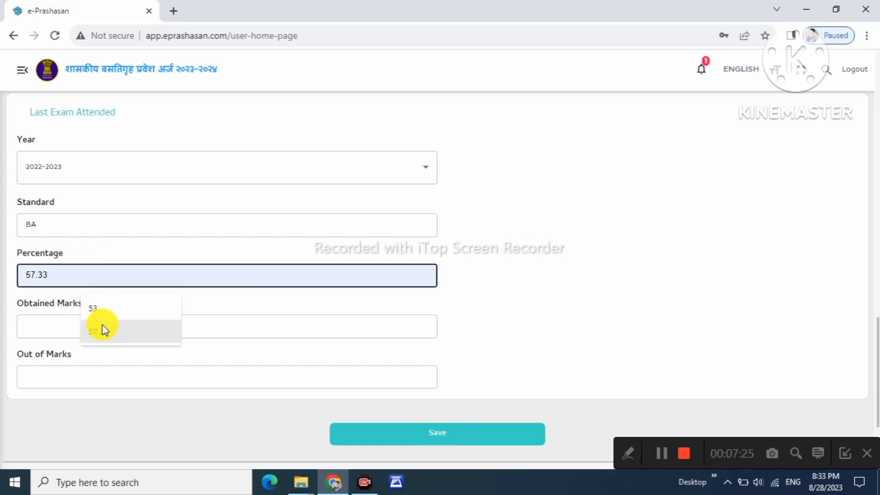
text(89)
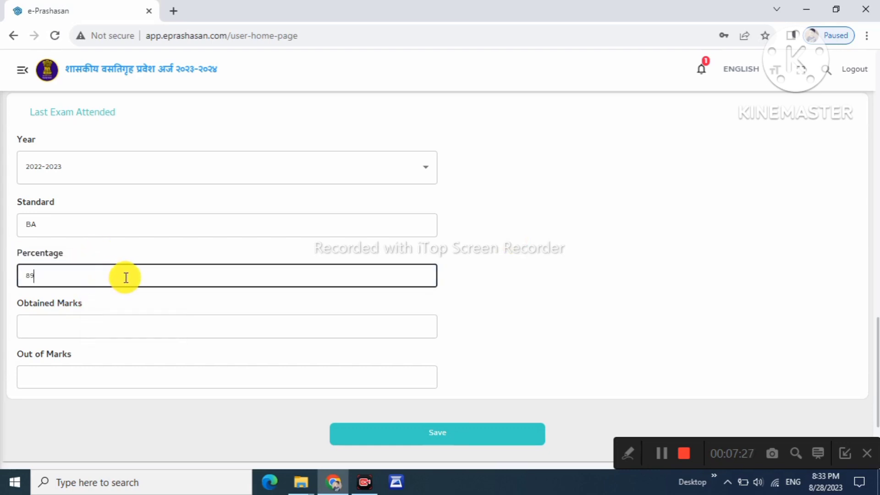
click(155, 254)
drag(38, 302, 88, 304)
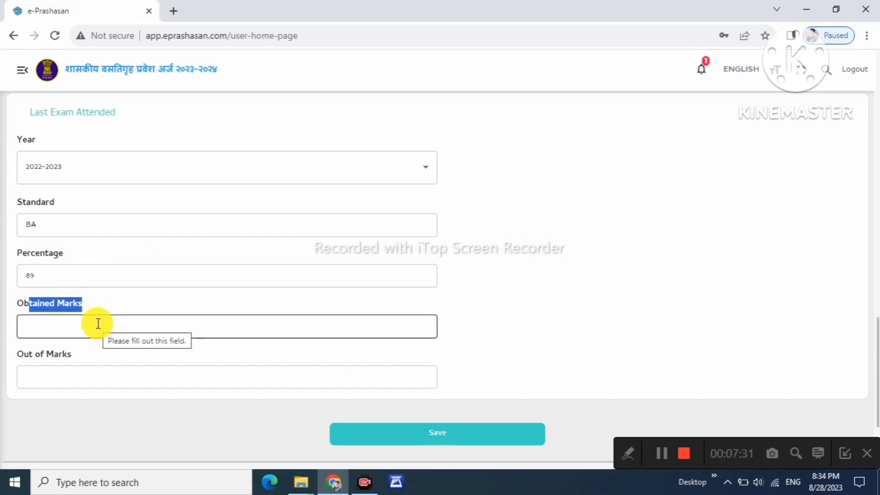
click(99, 323)
text(9)
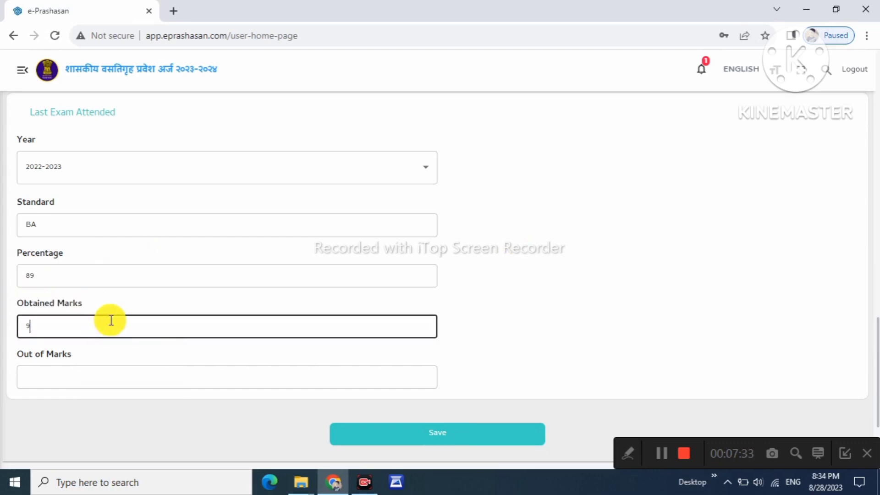
text(81)
drag(24, 354, 33, 354)
click(79, 369)
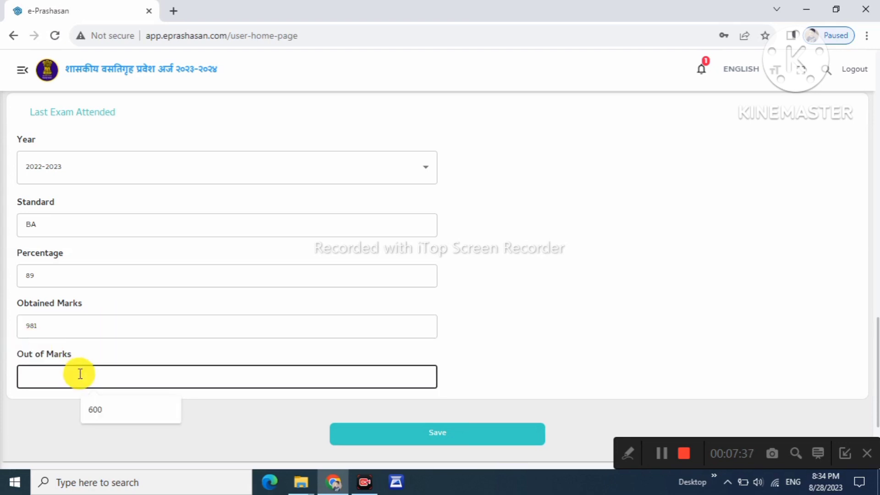
text(1200)
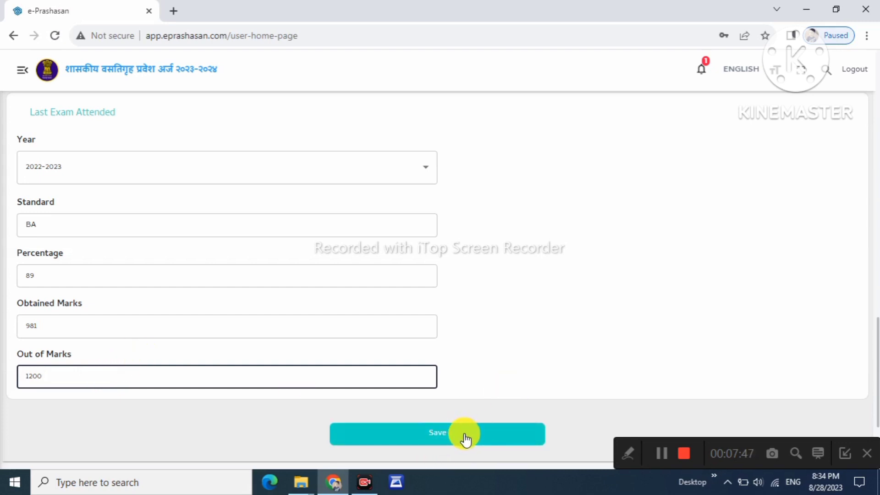
- Save the form, dismiss the 'Form Saved successfully' notice, and expand the प्रमाणपत्रे जोडा section
click(441, 438)
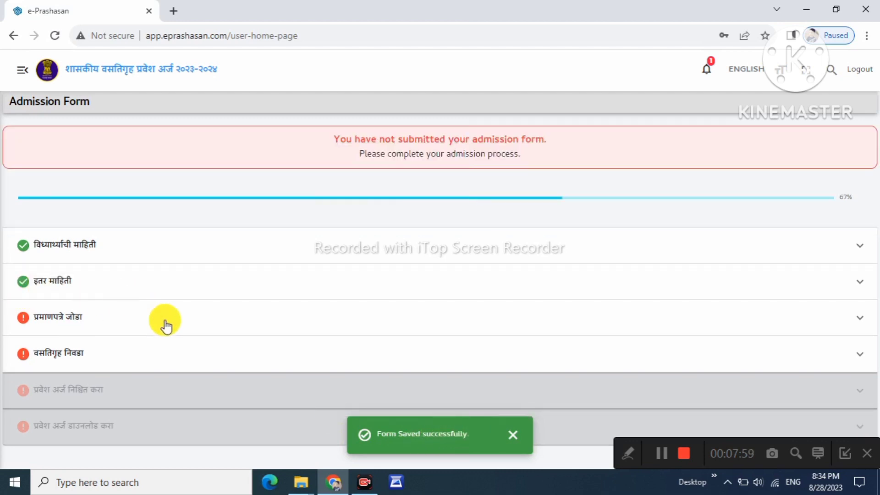
click(512, 435)
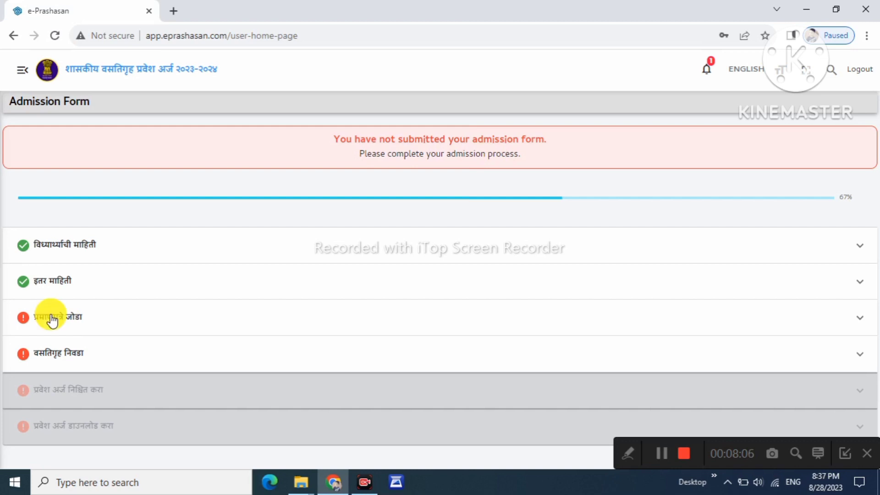
click(48, 321)
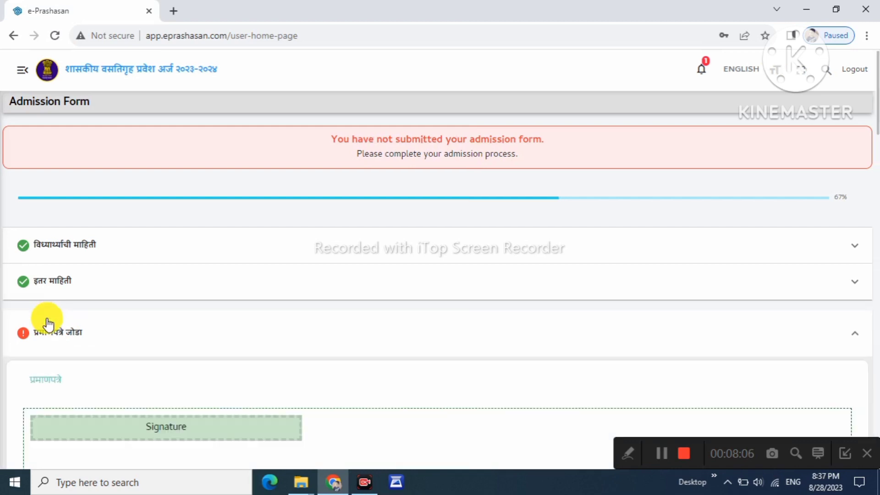
- Upload the signature image, noting the 3 MB limit and 3:4 ratio
scroll(289, 334, down, 4)
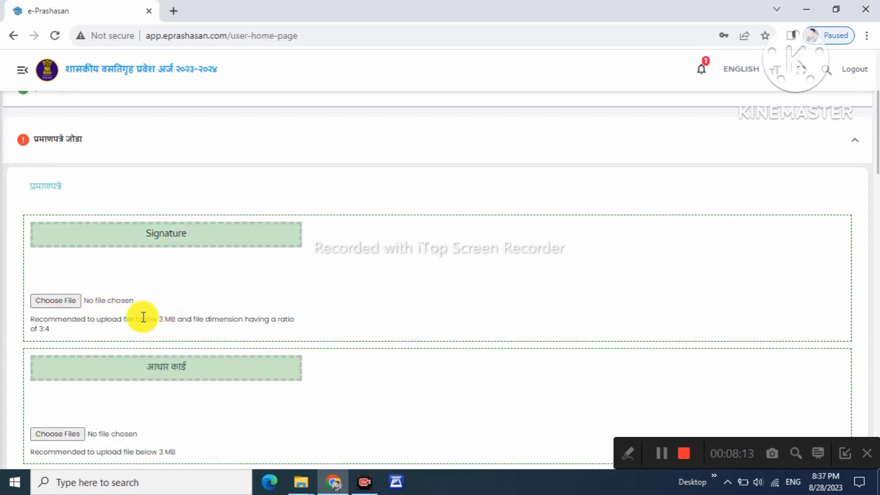
drag(140, 318, 174, 319)
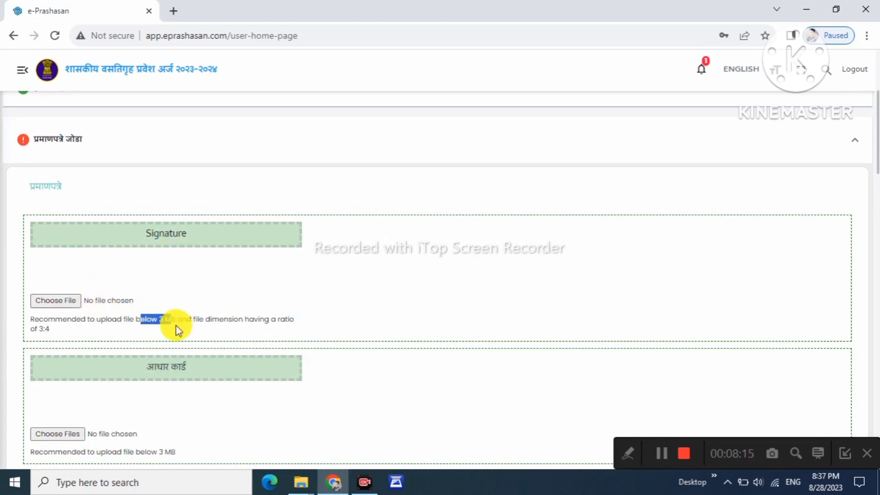
drag(38, 329, 73, 334)
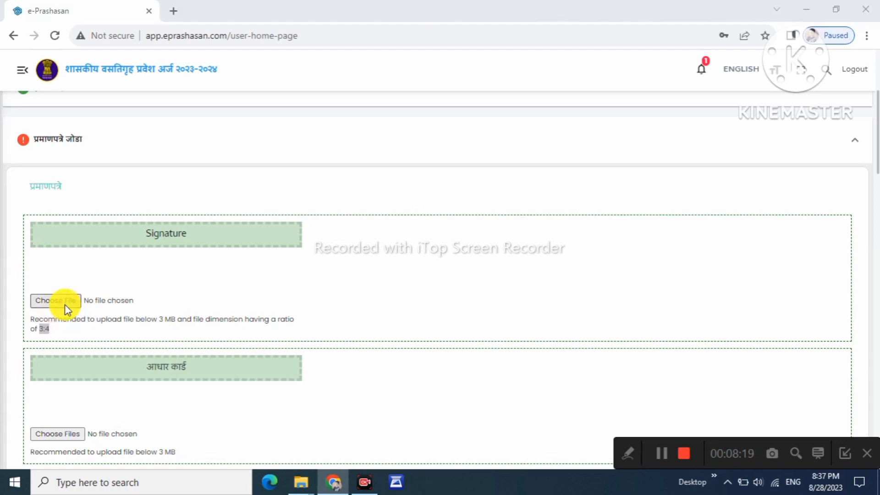
click(65, 300)
click(140, 177)
click(327, 289)
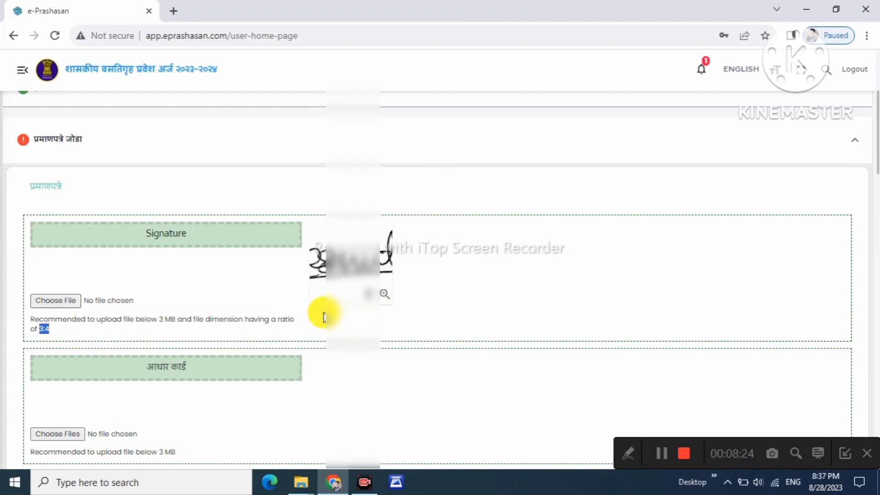
- Attach F.jpeg as the Aadhaar card (आधार कार्ड) scan
scroll(34, 232, down, 2)
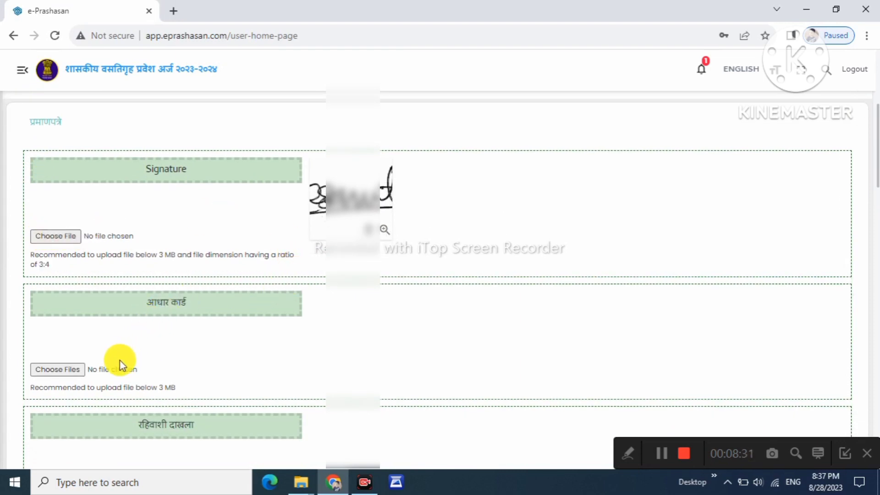
click(92, 372)
click(72, 372)
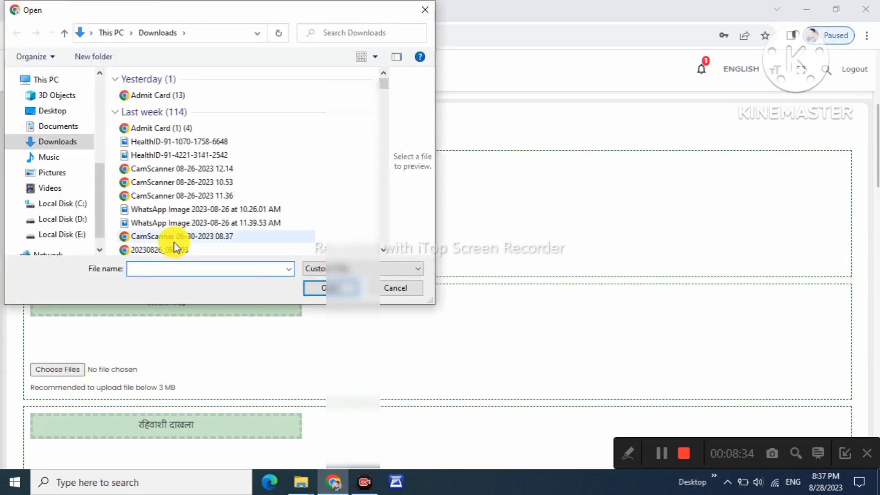
double_click(173, 235)
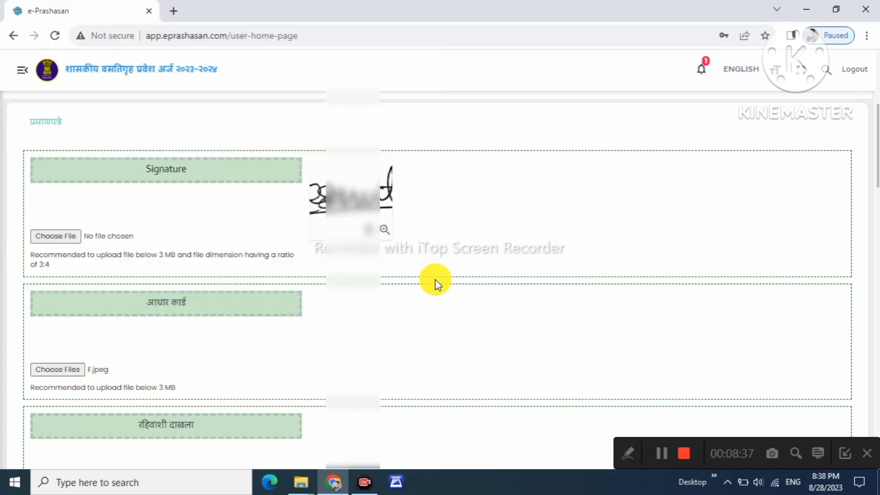
scroll(367, 267, down, 3)
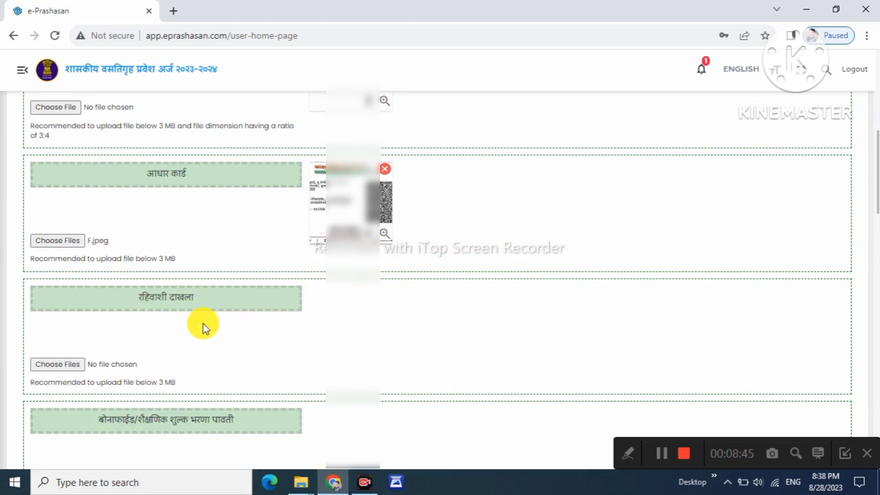
- Attach files for the residence certificate (रहिवाशी दाखला) and the bonafide/fee payment receipt
click(77, 367)
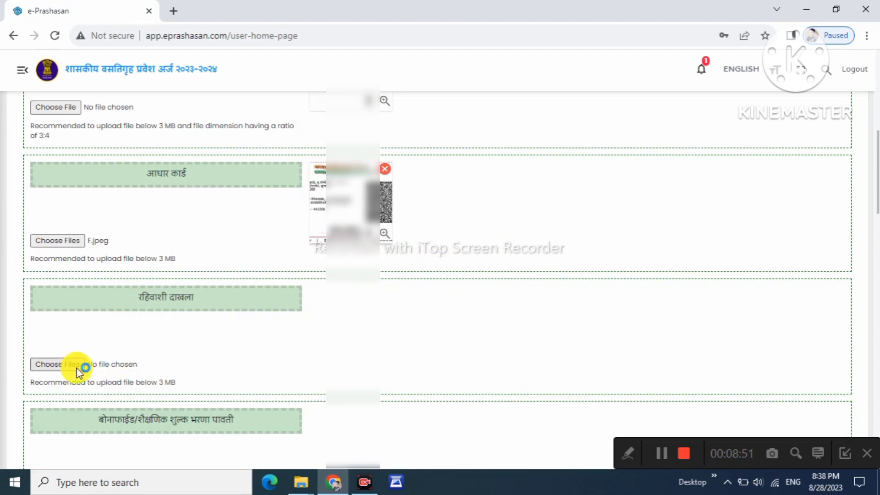
click(77, 367)
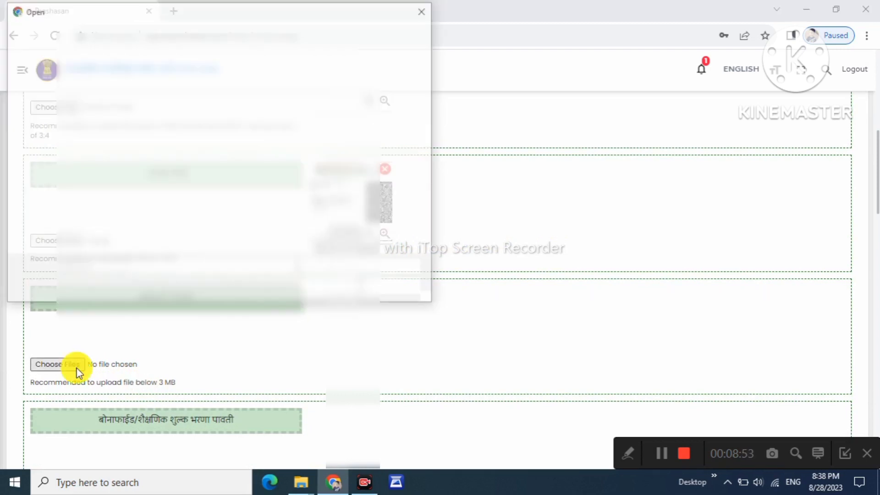
double_click(110, 251)
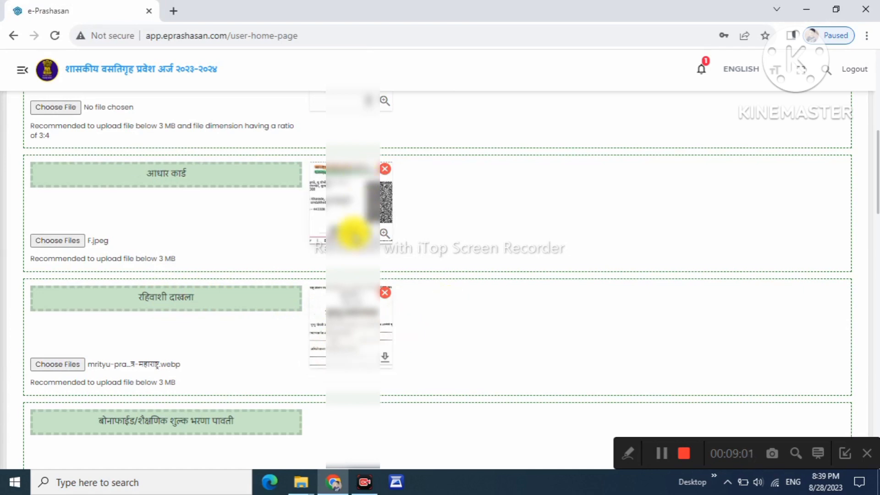
scroll(357, 264, down, 5)
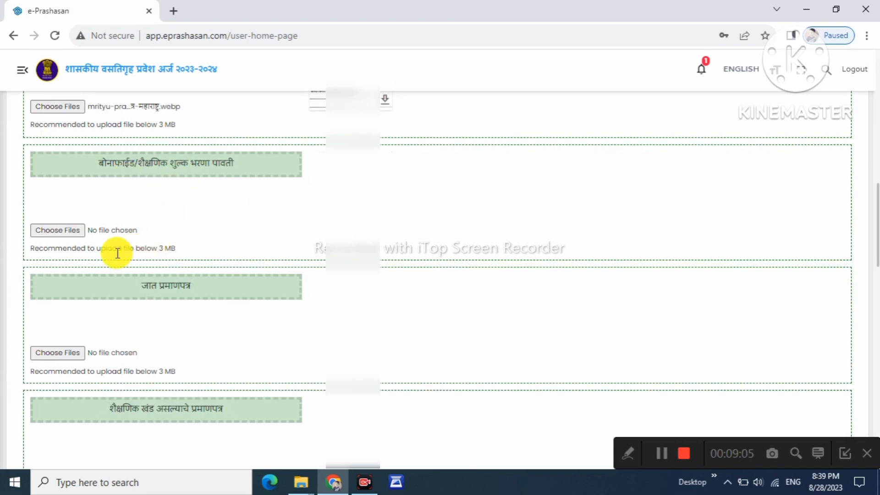
click(65, 232)
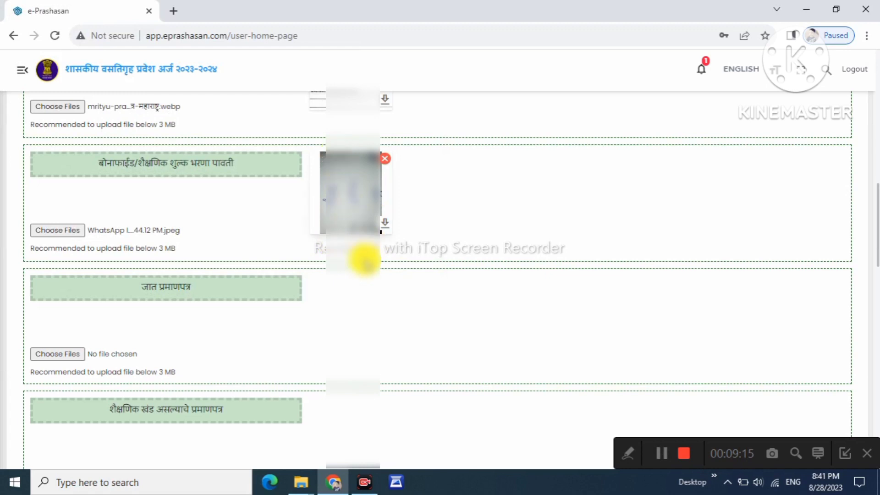
drag(133, 295, 198, 296)
click(182, 310)
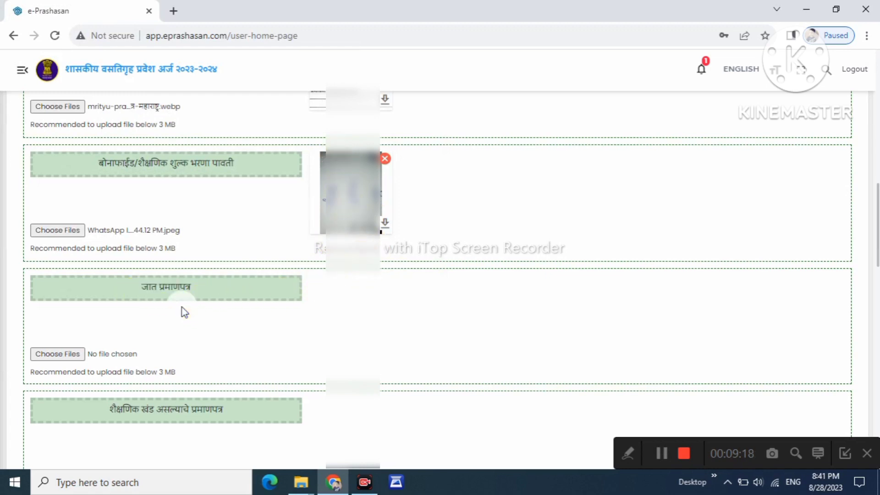
- Attach CAST.jpg as the caste certificate
click(76, 360)
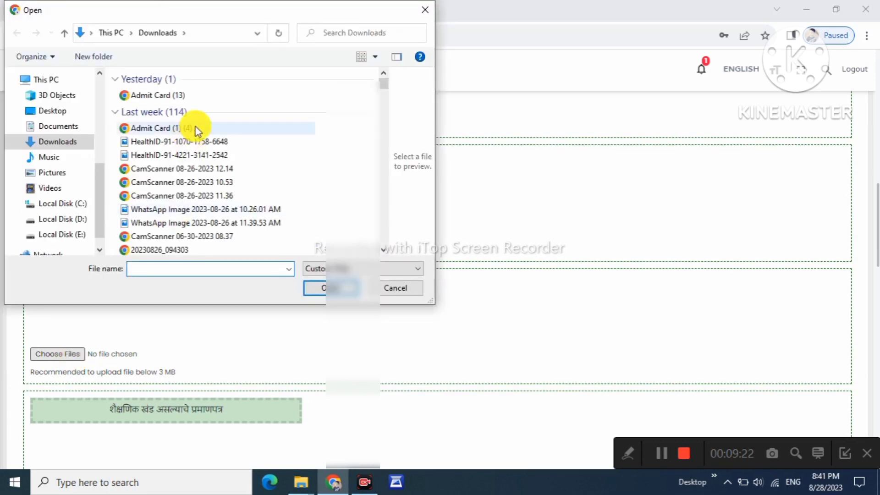
double_click(209, 192)
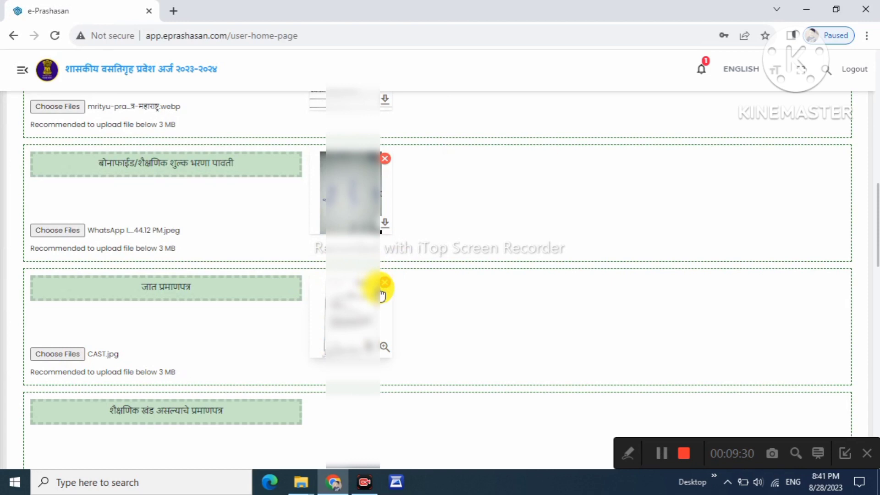
scroll(398, 227, down, 5)
drag(122, 153, 230, 169)
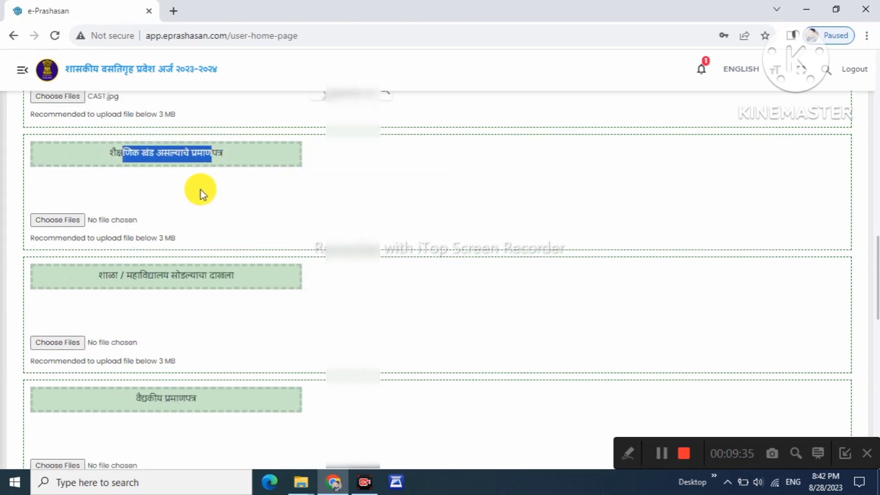
scroll(218, 210, down, 1)
- Attach the PDF as the school leaving certificate and scroll to the medical certificate
drag(130, 210, 193, 216)
click(326, 210)
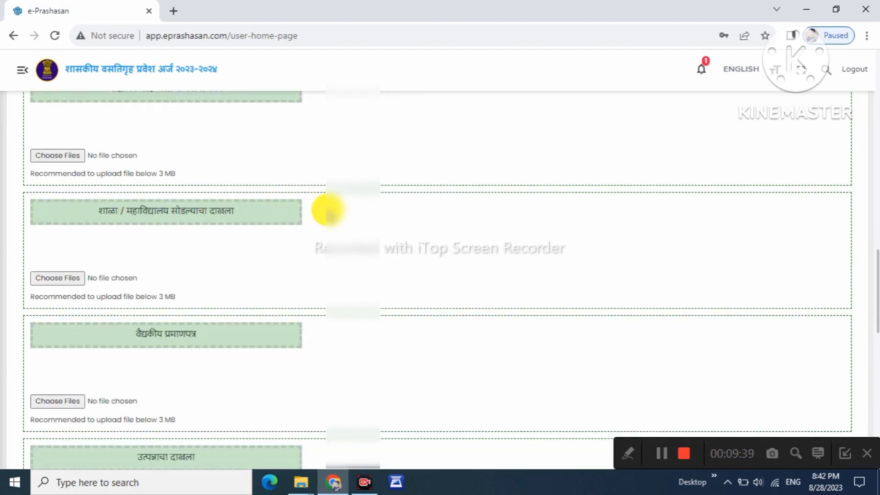
click(57, 277)
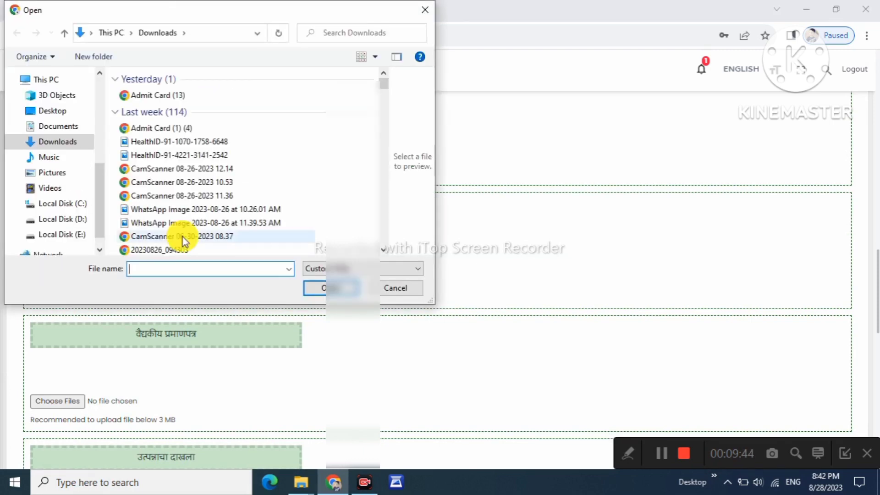
double_click(181, 238)
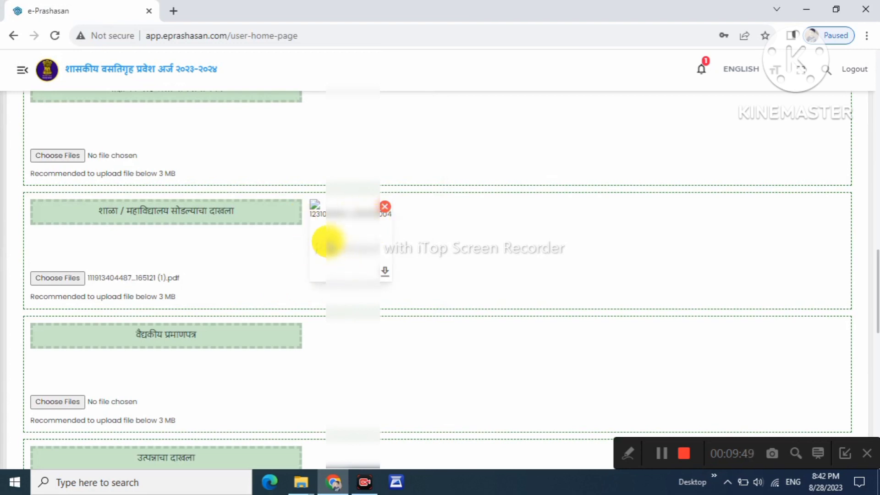
scroll(294, 260, down, 3)
drag(141, 205, 214, 209)
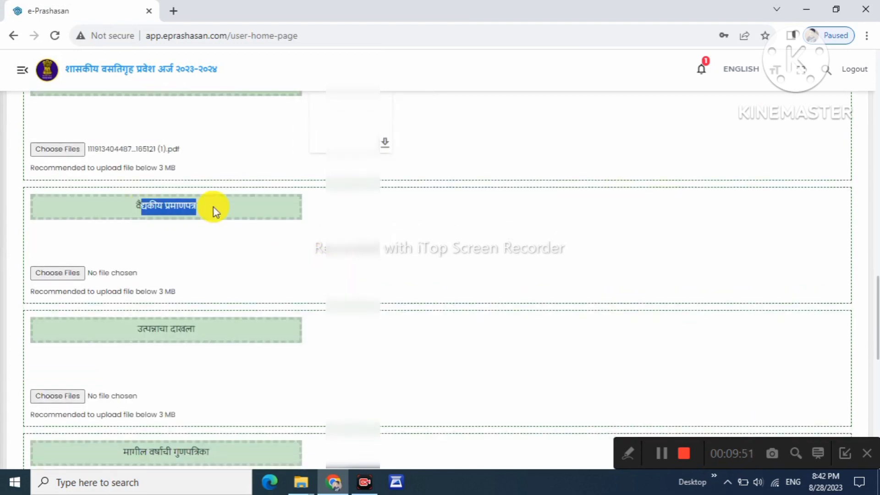
scroll(124, 261, down, 2)
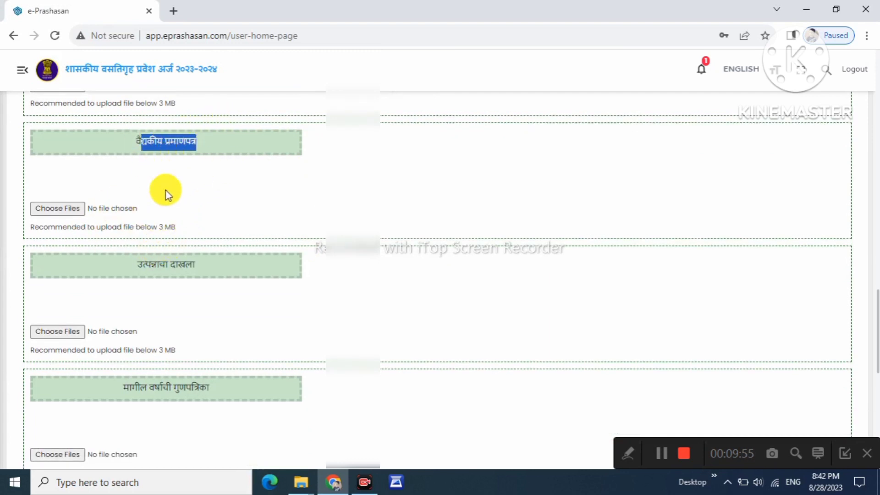
- Attach CAST.jpg as the income certificate (उत्पन्नाचा दाखला)
scroll(152, 222, down, 3)
drag(142, 136, 204, 135)
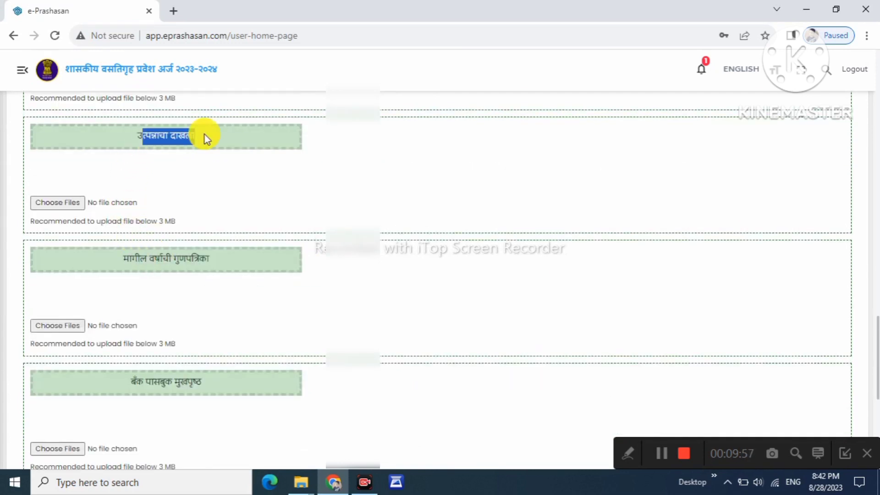
click(64, 202)
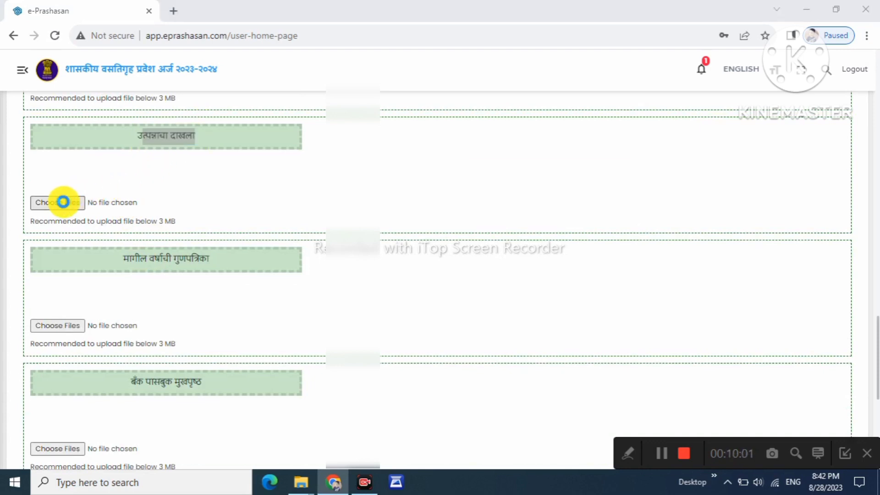
key(Return)
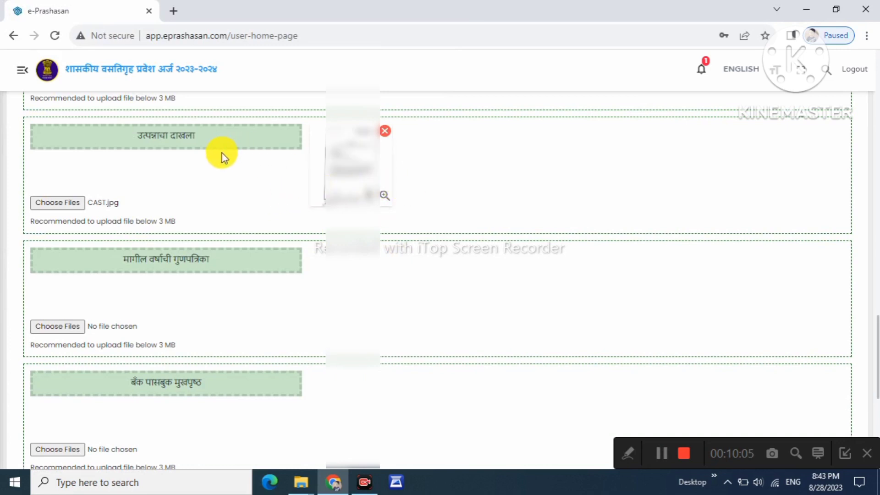
- Pick the webp image from Downloads as the previous year's marksheet
drag(140, 256, 217, 261)
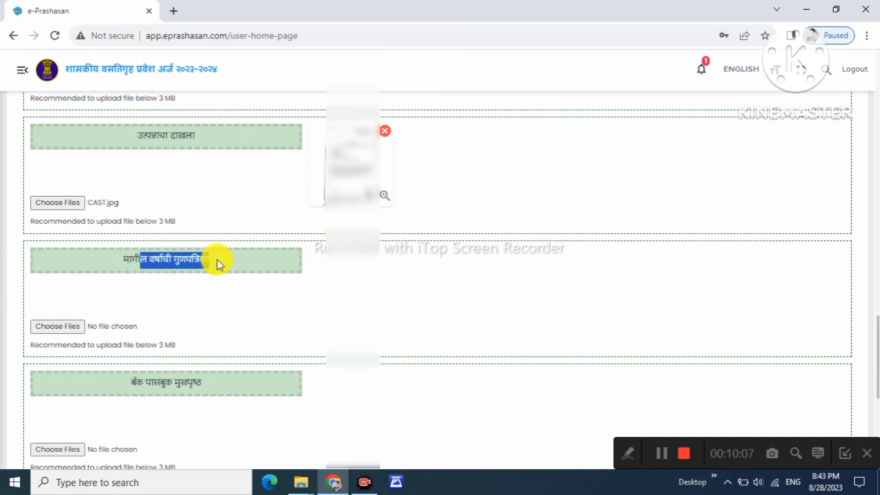
click(75, 331)
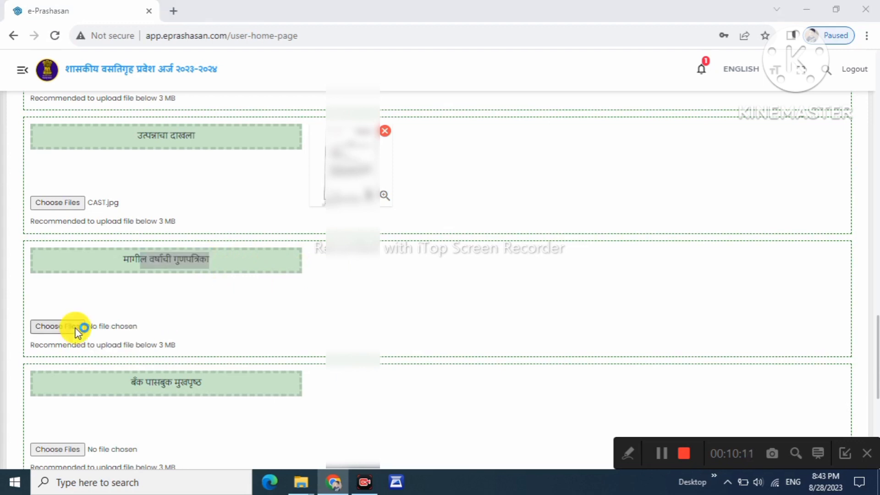
click(77, 329)
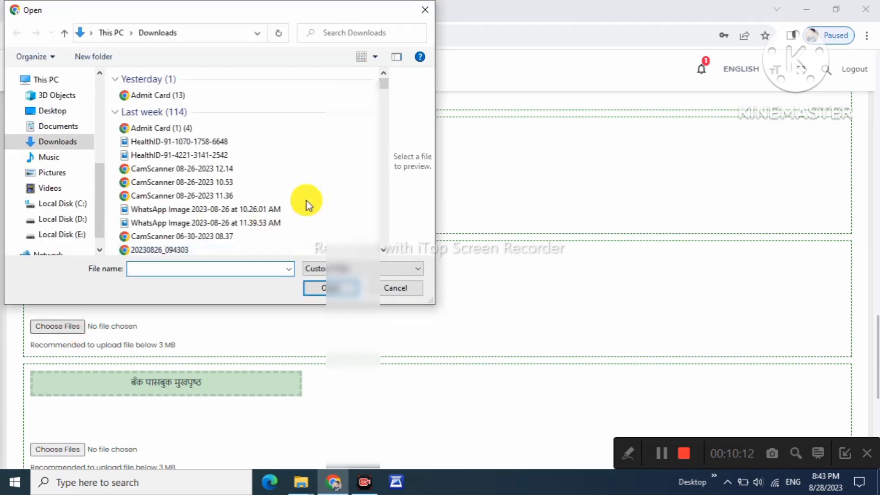
double_click(273, 217)
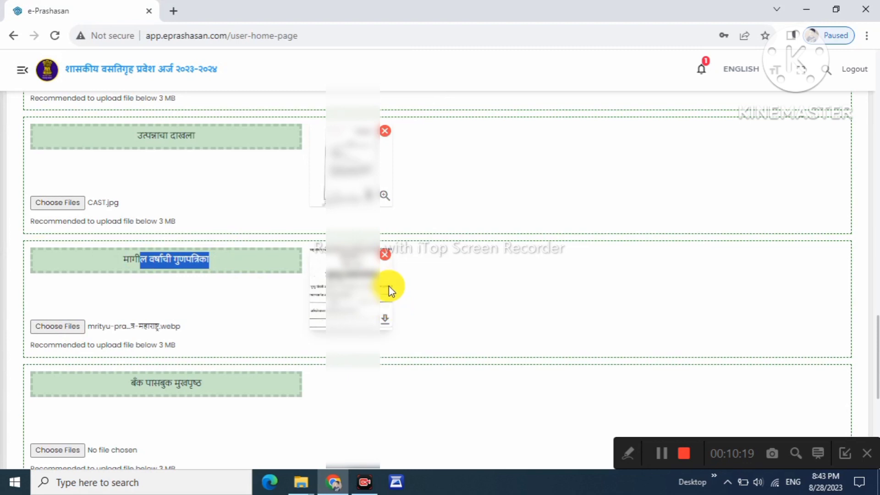
- Attach the scanned CamScanner PDF as the bank passbook front page
scroll(424, 270, down, 5)
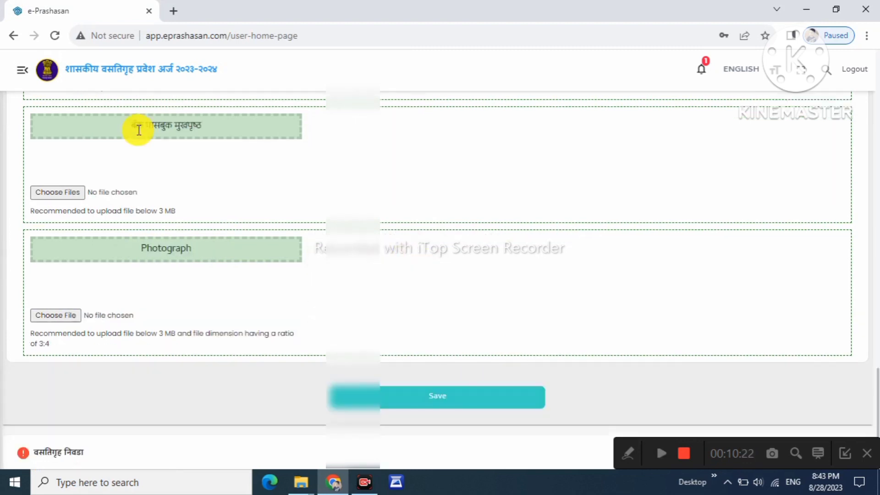
drag(133, 130, 210, 132)
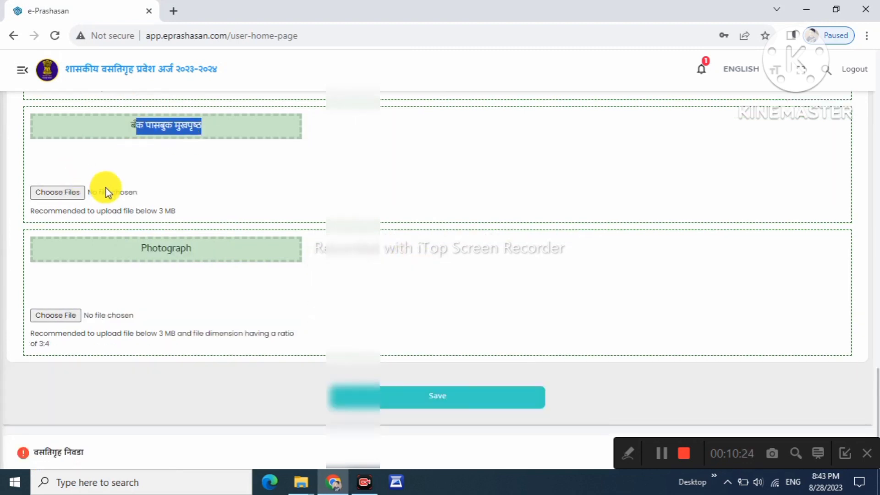
click(63, 193)
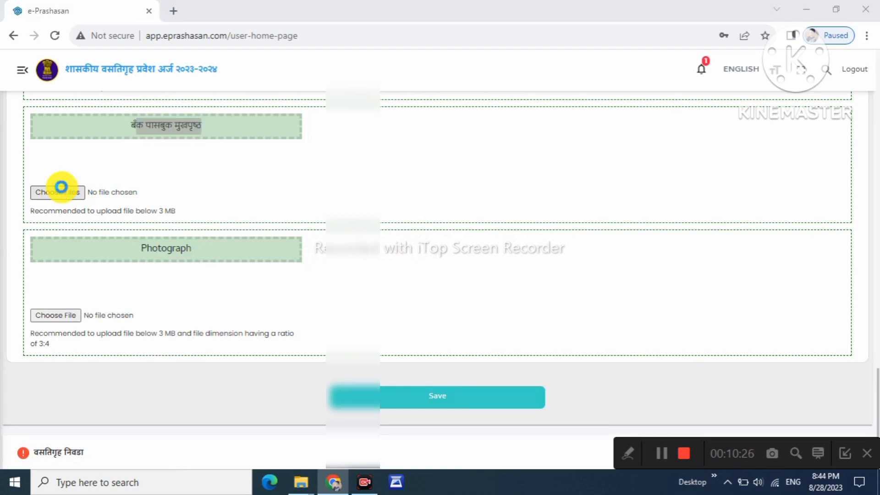
click(165, 142)
click(328, 287)
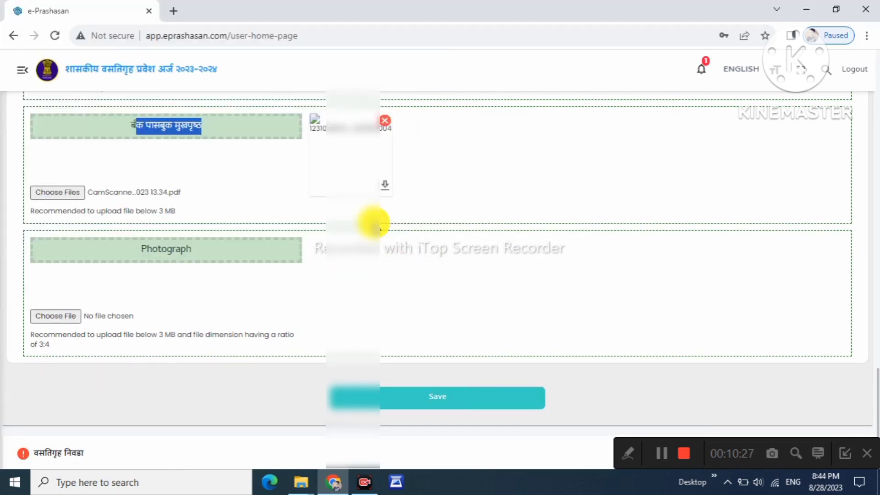
click(160, 146)
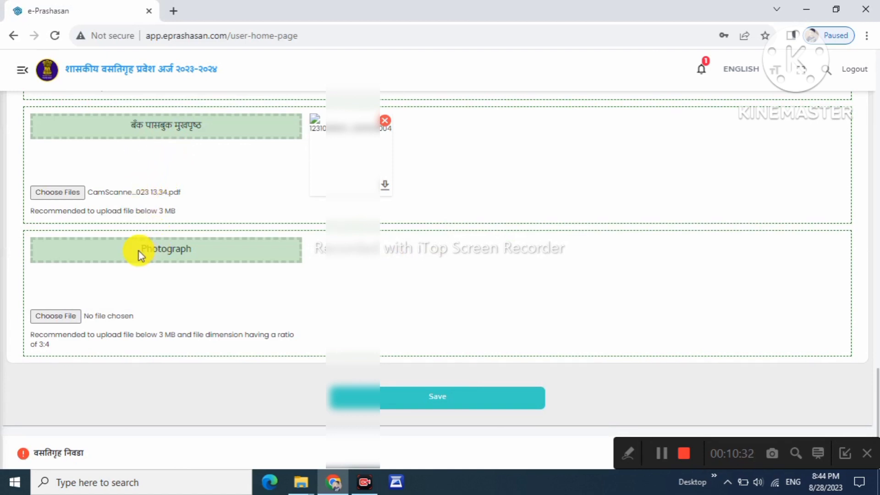
- Upload the photograph and save the documents section
drag(189, 250, 192, 250)
click(58, 317)
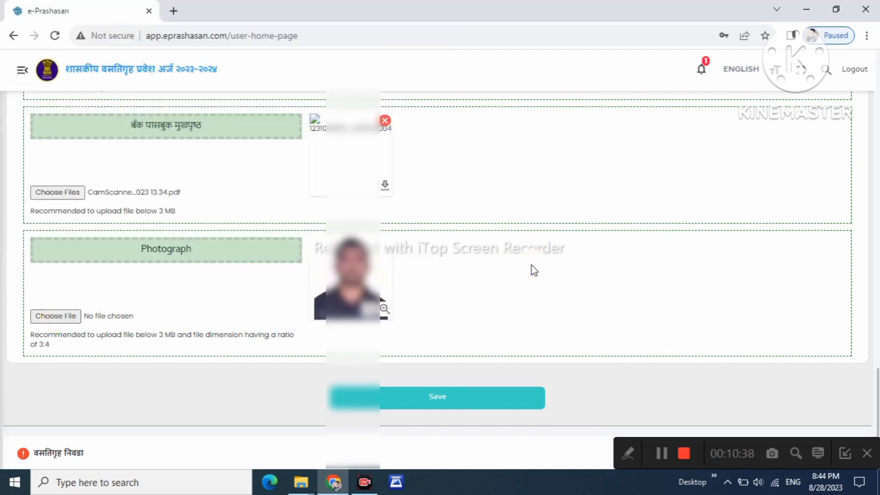
click(467, 402)
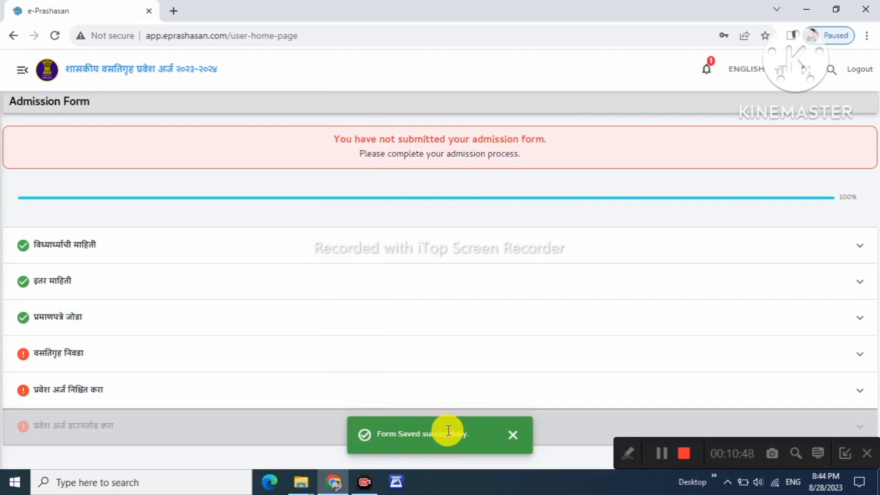
- Expand the वसतिगृह निवडा hostel selection section and reveal its search filters
click(124, 357)
scroll(177, 332, down, 2)
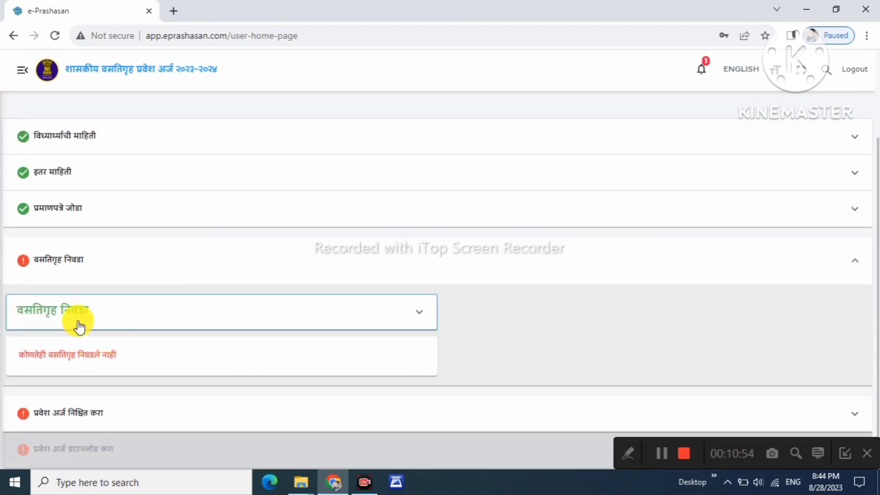
click(77, 314)
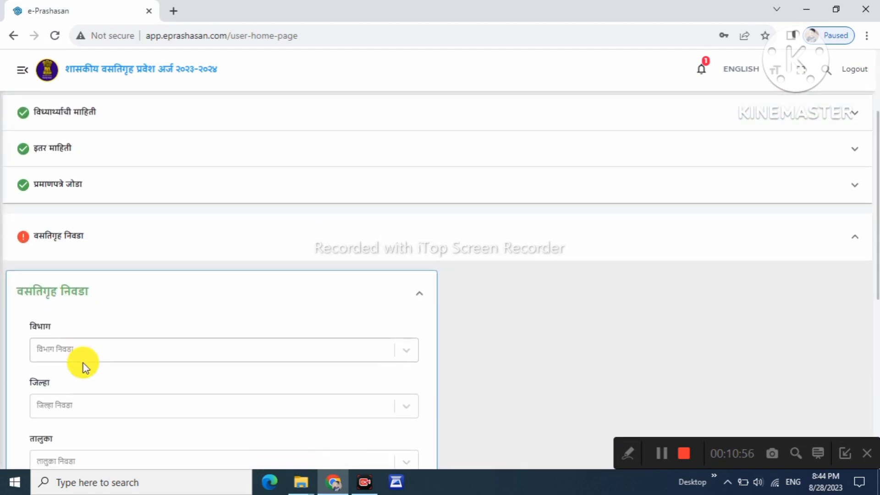
scroll(83, 367, down, 4)
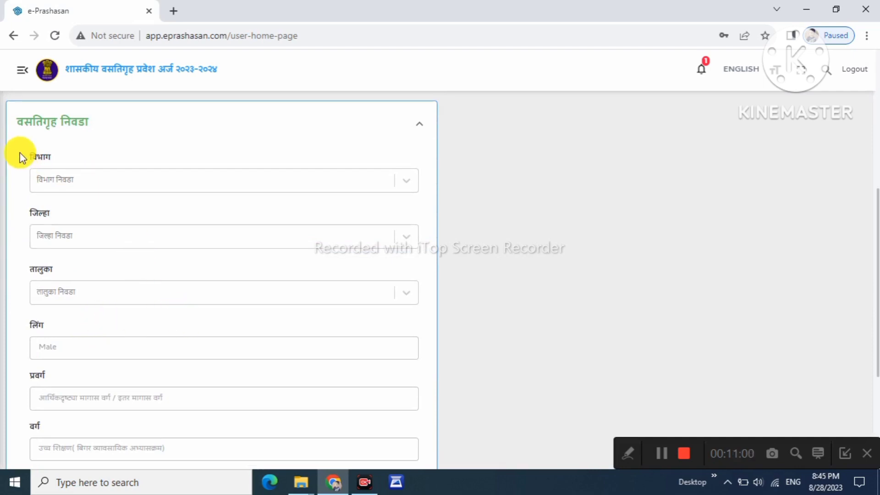
- Set both the division (विभाग) and district (जिल्हा) filters to Aurangabad
click(70, 179)
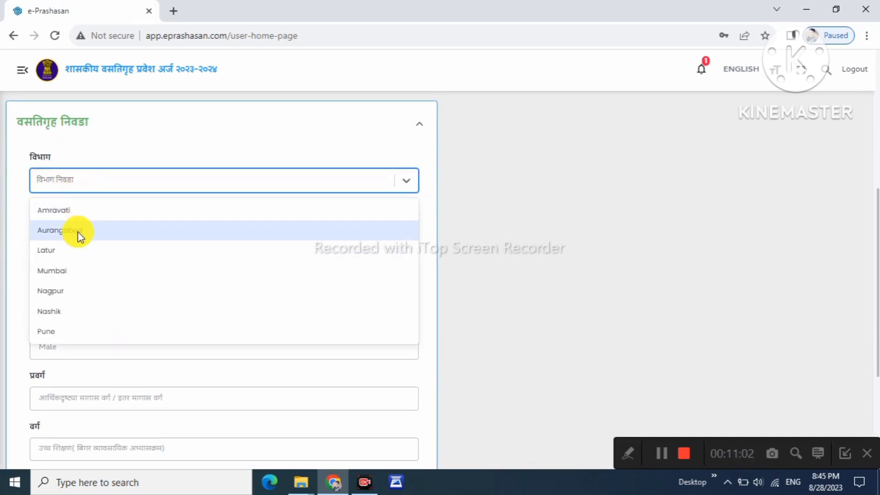
click(151, 229)
drag(24, 210, 61, 217)
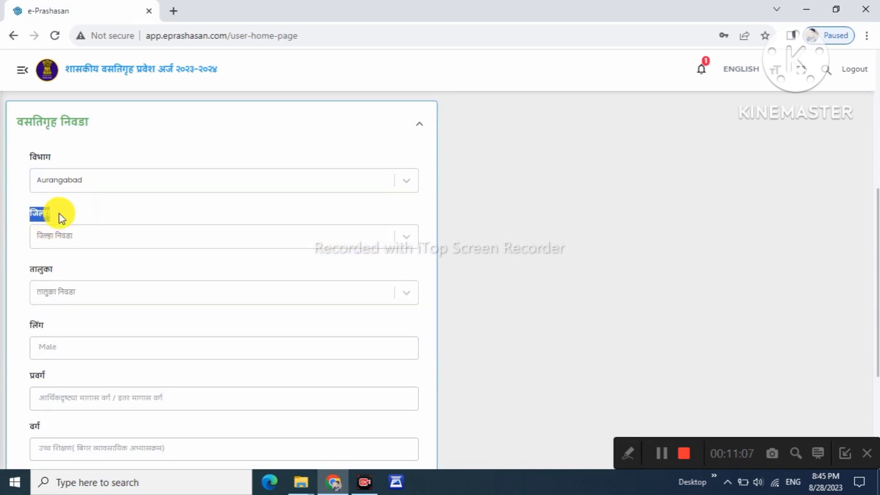
click(72, 236)
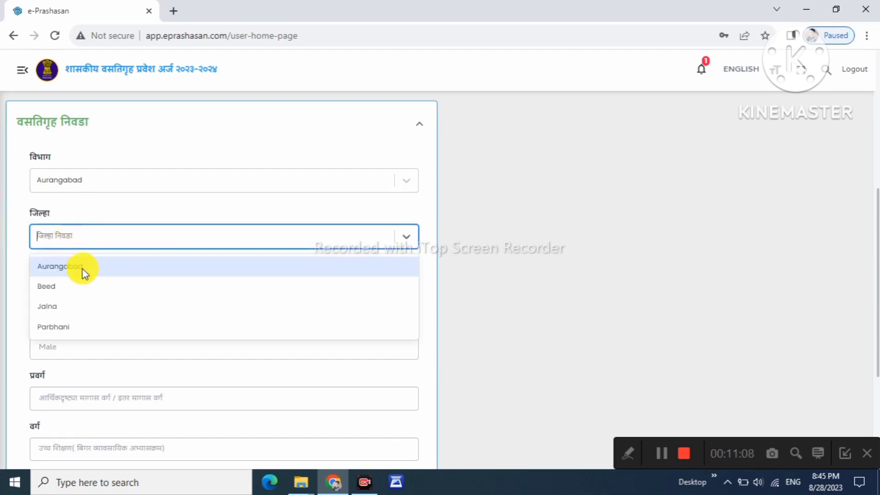
click(182, 259)
scroll(189, 255, down, 3)
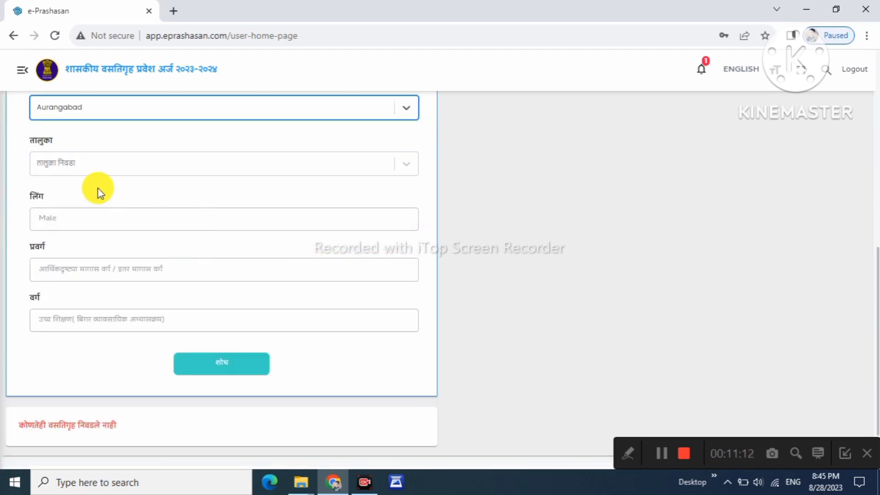
drag(28, 141, 54, 141)
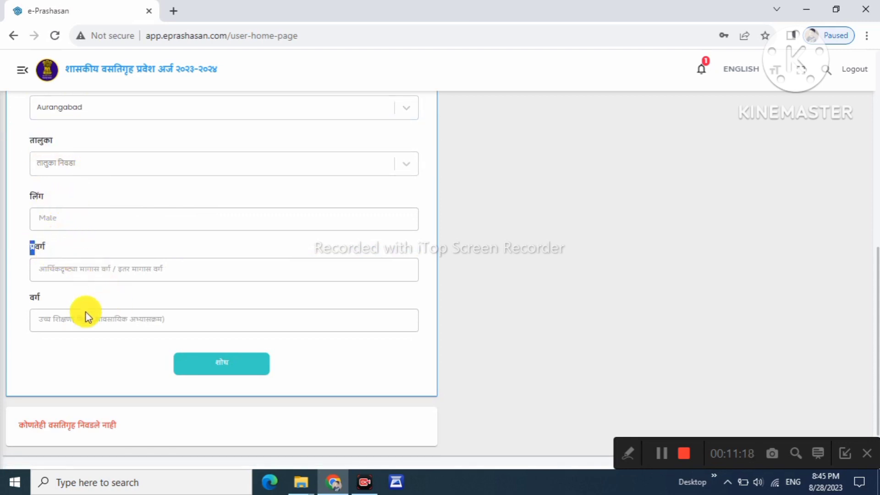
drag(35, 294, 90, 304)
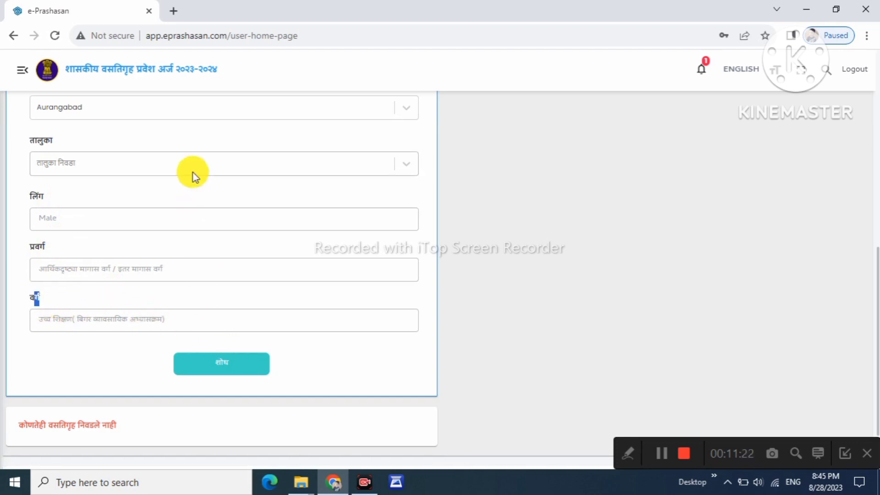
key(ctrl+plus)
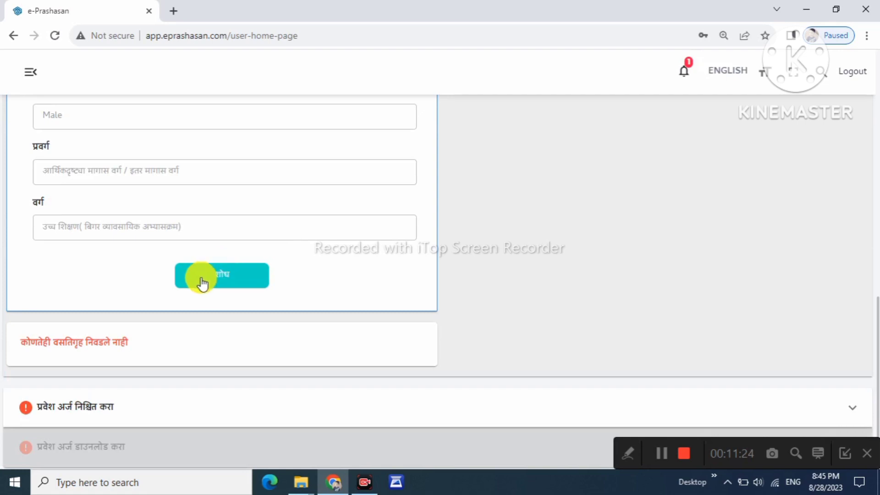
- Search hostels and apply to the first one with priority 1
click(202, 280)
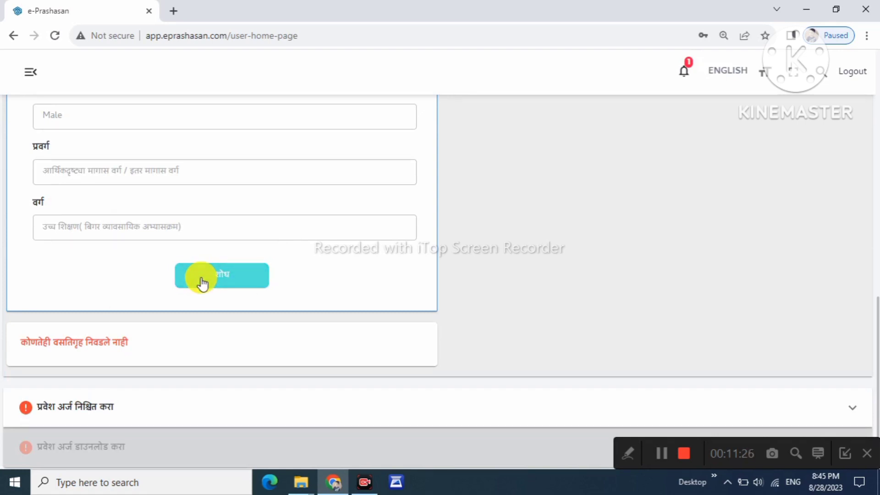
drag(138, 127, 211, 123)
drag(151, 202, 196, 211)
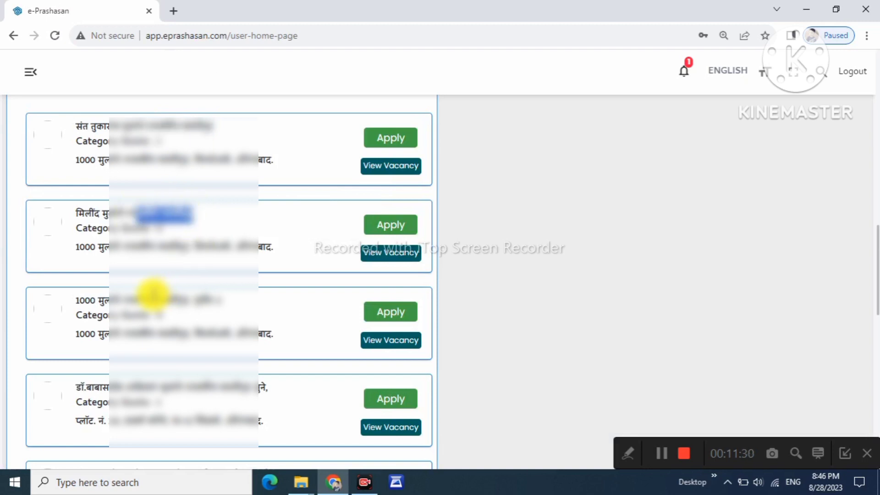
drag(147, 296, 188, 301)
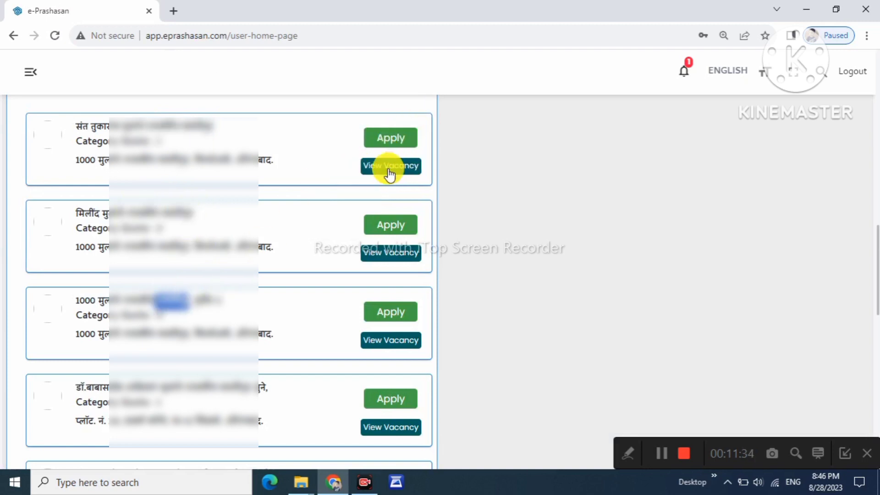
click(390, 138)
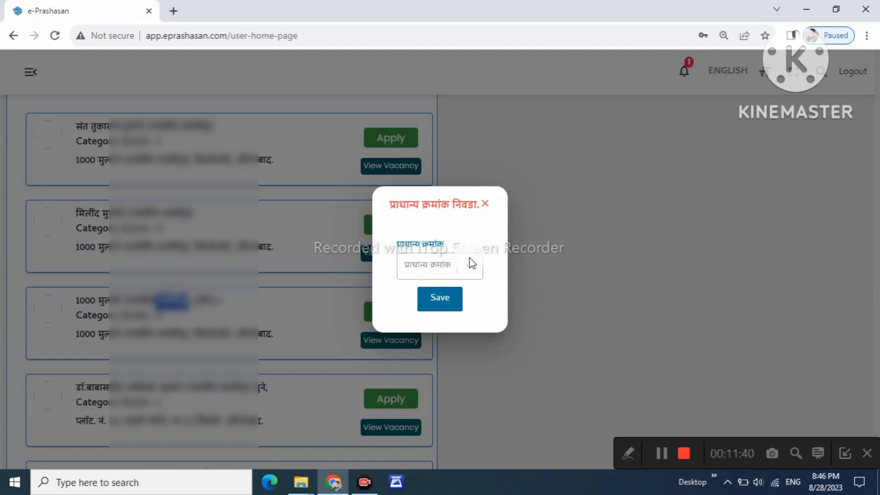
click(470, 264)
click(415, 298)
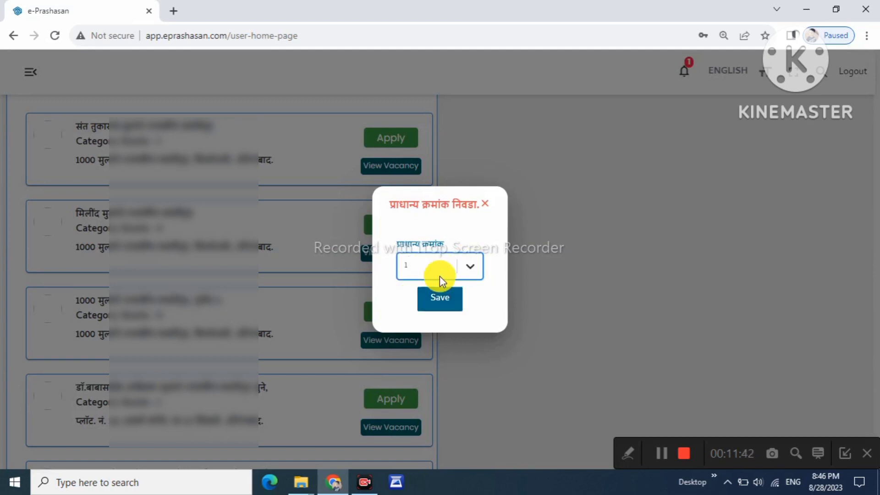
click(438, 308)
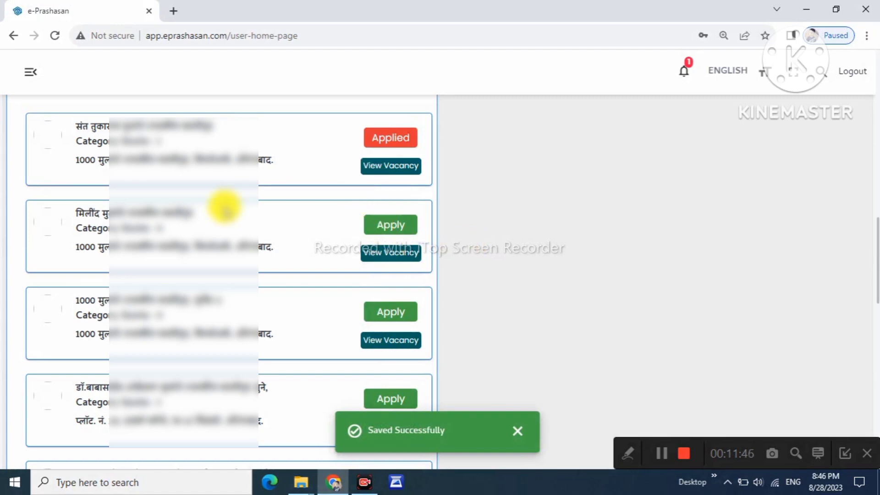
- Apply to the second and third hostels, the third at priority 3, then return via View Vacancy
drag(136, 221, 190, 213)
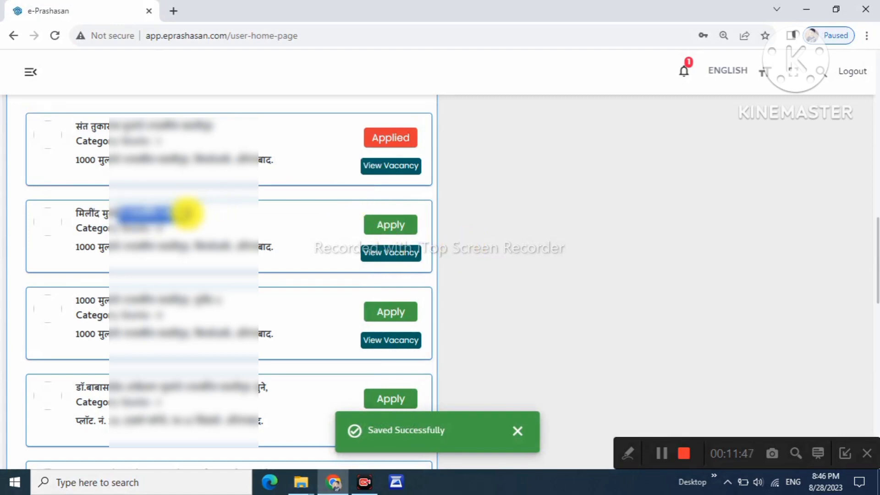
click(392, 226)
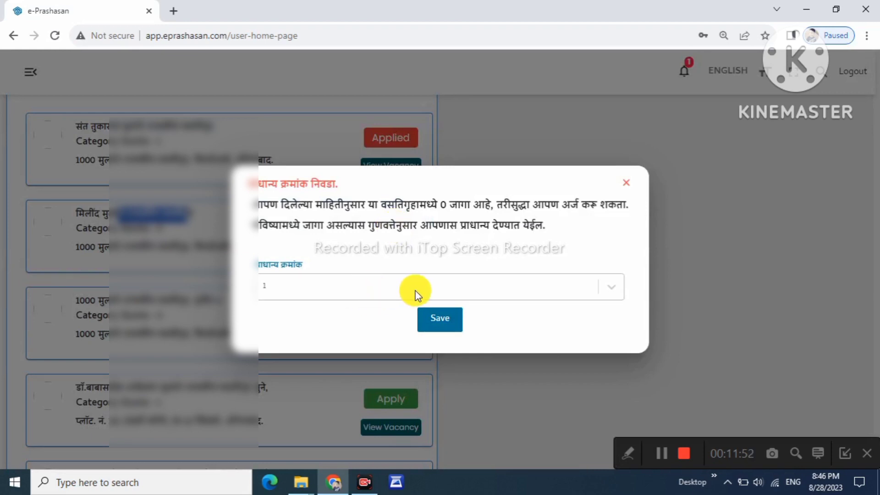
click(426, 317)
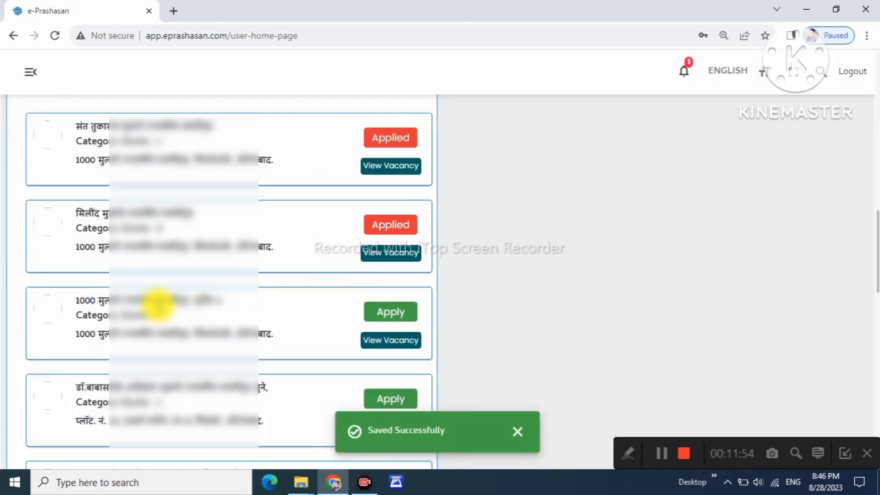
drag(158, 303, 221, 301)
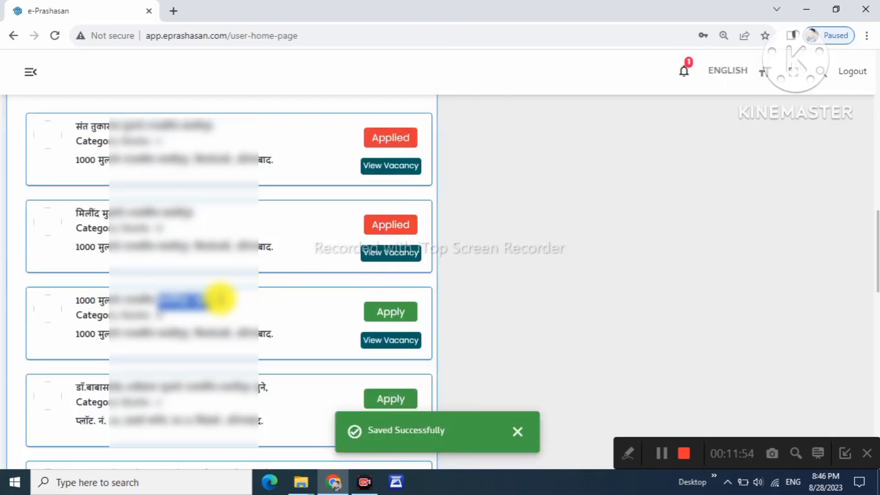
click(398, 314)
click(362, 295)
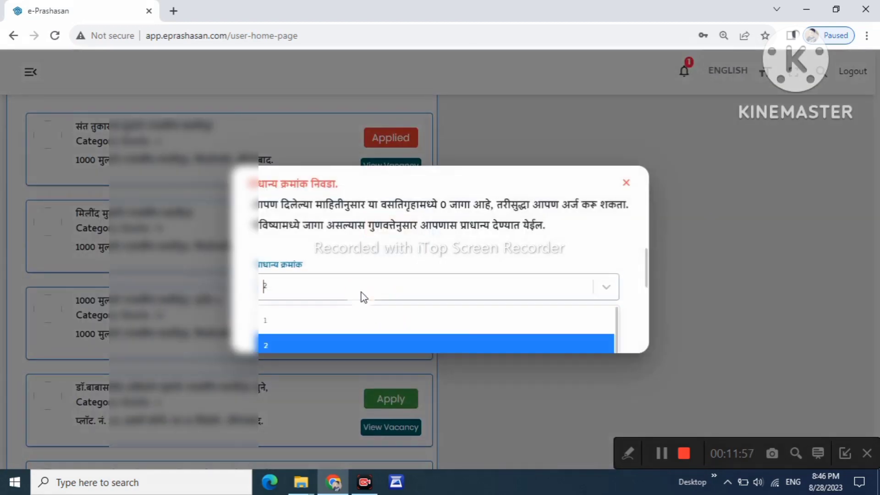
click(341, 330)
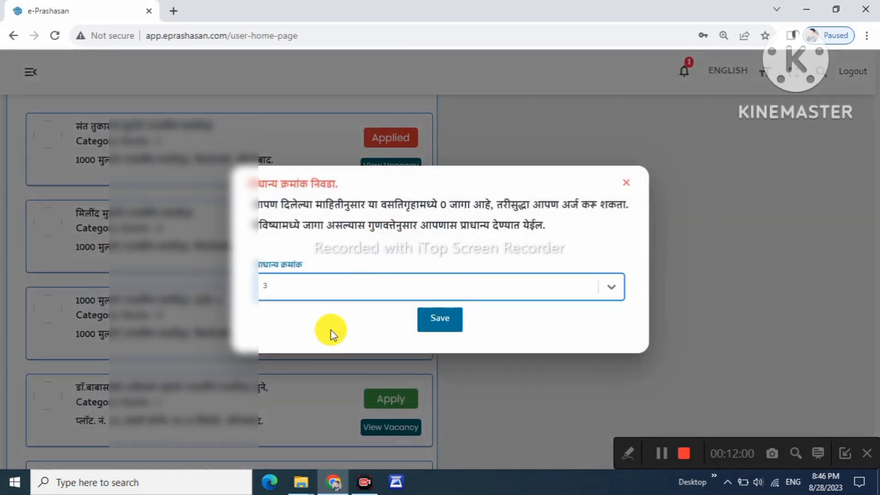
click(440, 333)
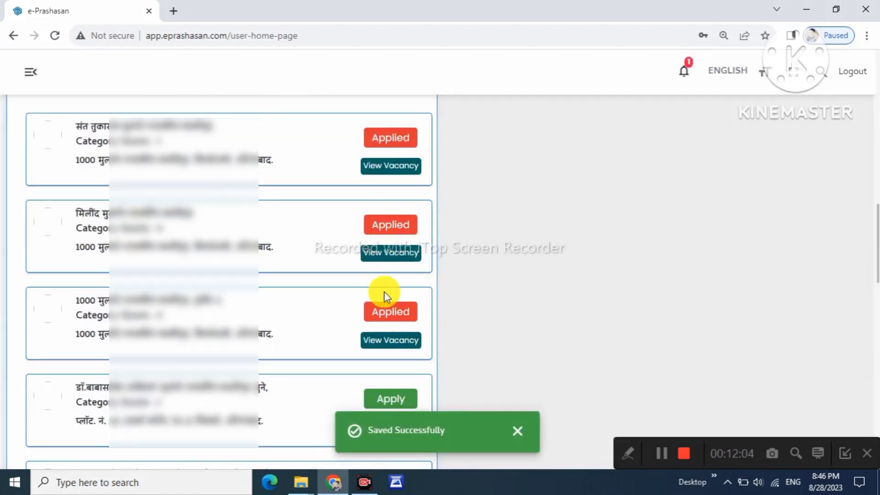
click(393, 345)
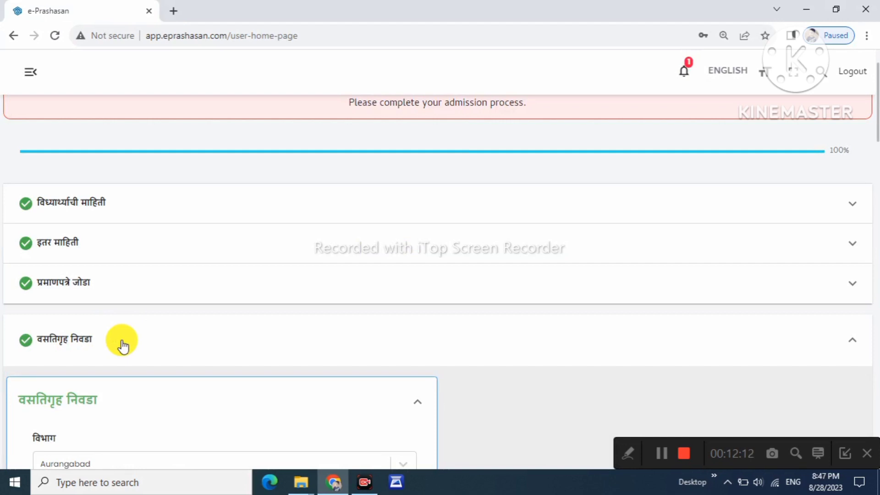
- Collapse the वसतिगृह निवडा section and expand the प्रवेश अर्ज निश्चित करा confirmation section
click(123, 346)
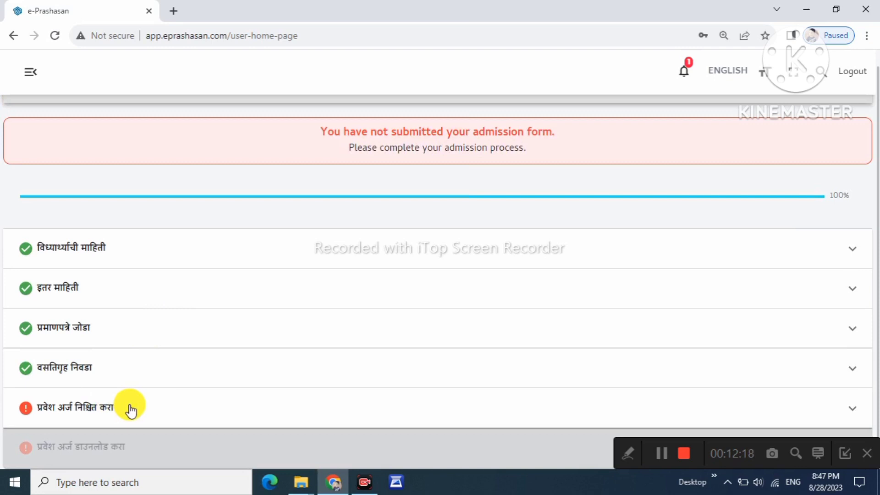
click(131, 411)
click(131, 410)
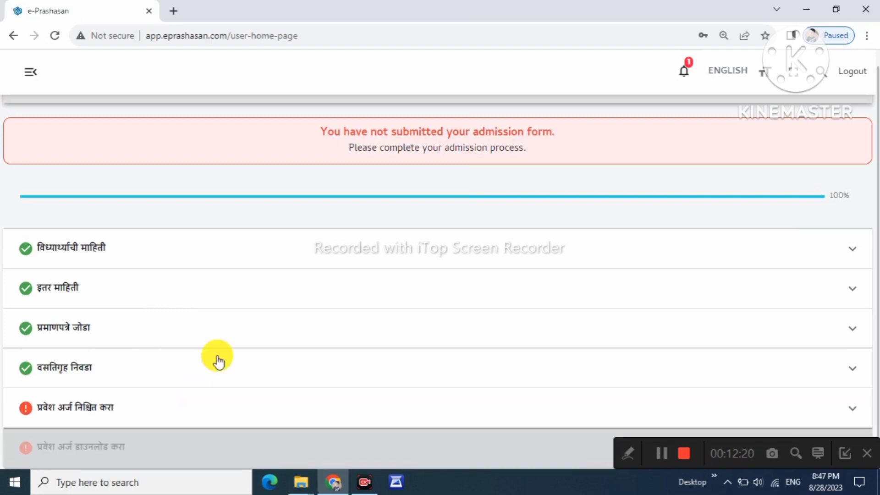
click(131, 411)
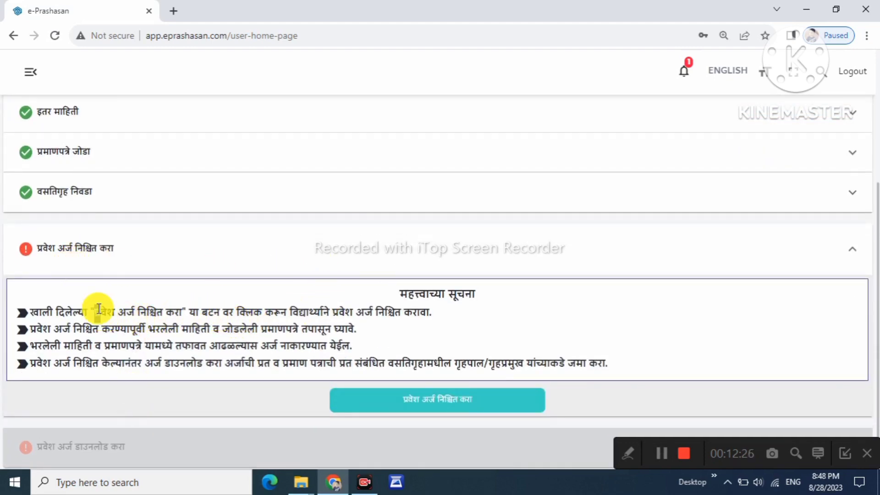
- Highlight key lines of the instructions: check your details, the mismatch warning, and submitting copies to the hostel
drag(96, 312, 188, 311)
drag(365, 312, 430, 311)
drag(179, 329, 348, 329)
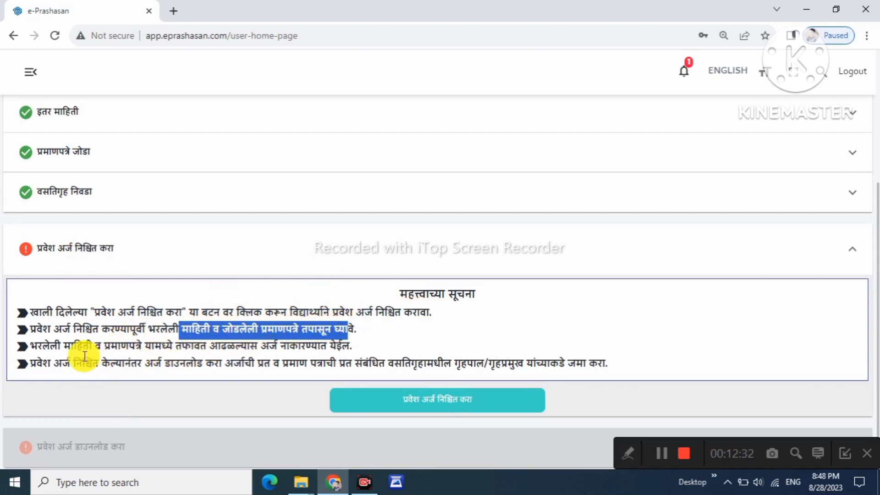
drag(65, 346, 606, 365)
click(117, 363)
click(319, 366)
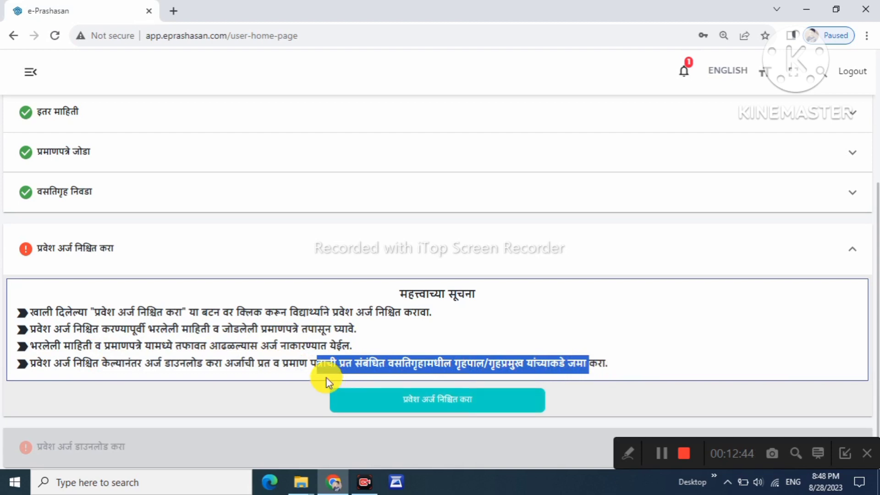
click(295, 367)
drag(337, 365, 592, 365)
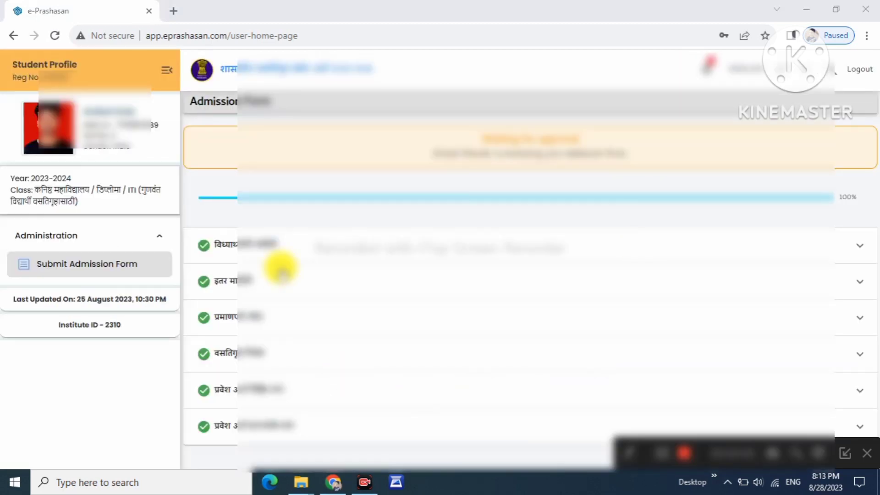
- Expand the admission-form download row, scroll through it, and open the first applied hostel's form
click(277, 424)
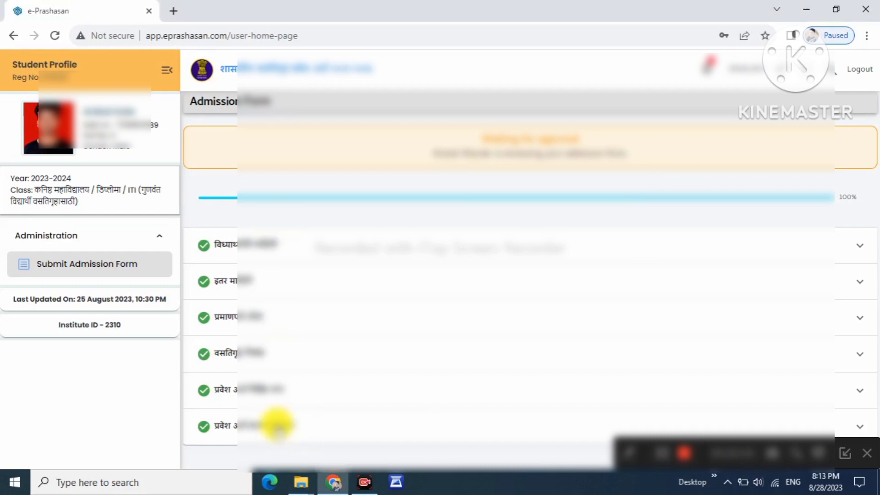
scroll(534, 339, down, 6)
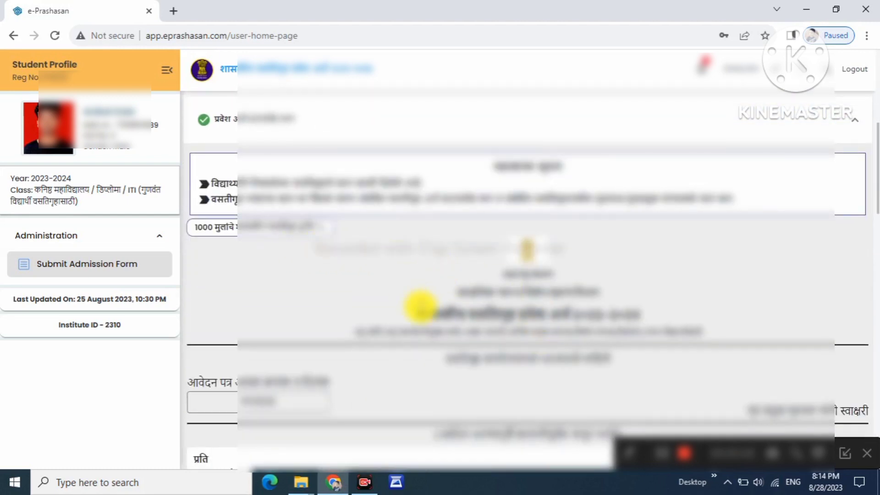
scroll(440, 317, down, 4)
scroll(442, 321, down, 12)
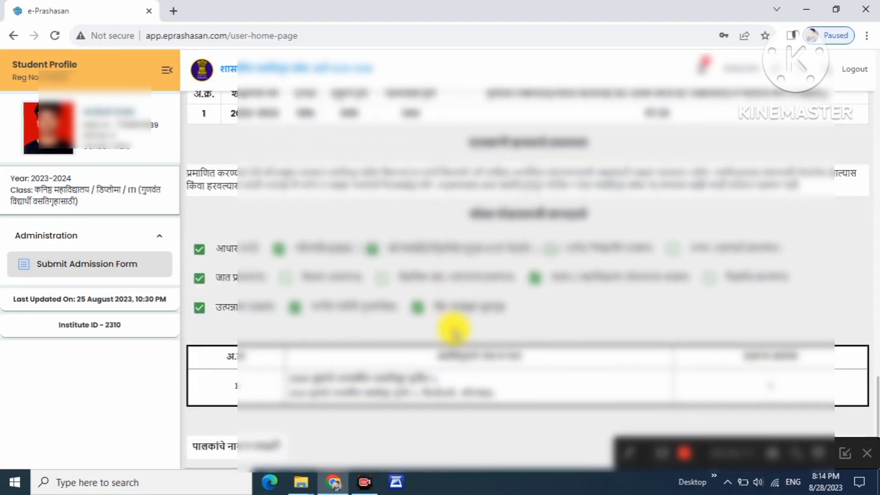
scroll(454, 330, up, 10)
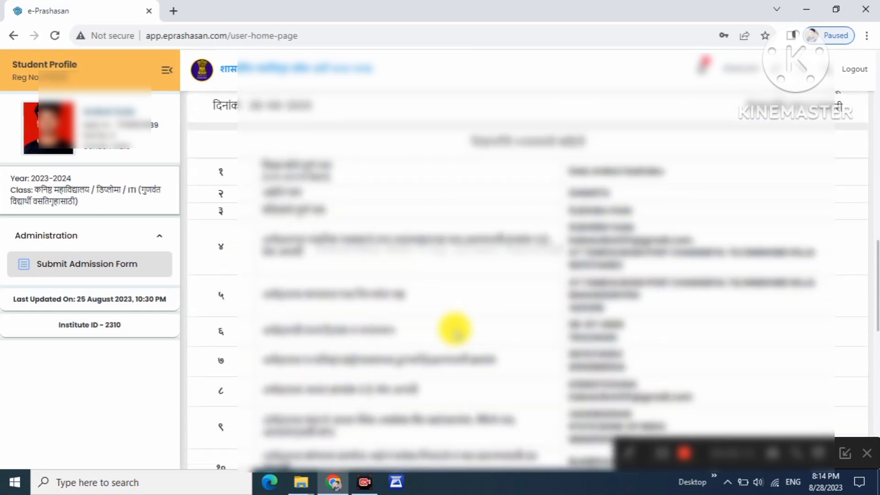
scroll(455, 330, up, 3)
scroll(454, 330, down, 9)
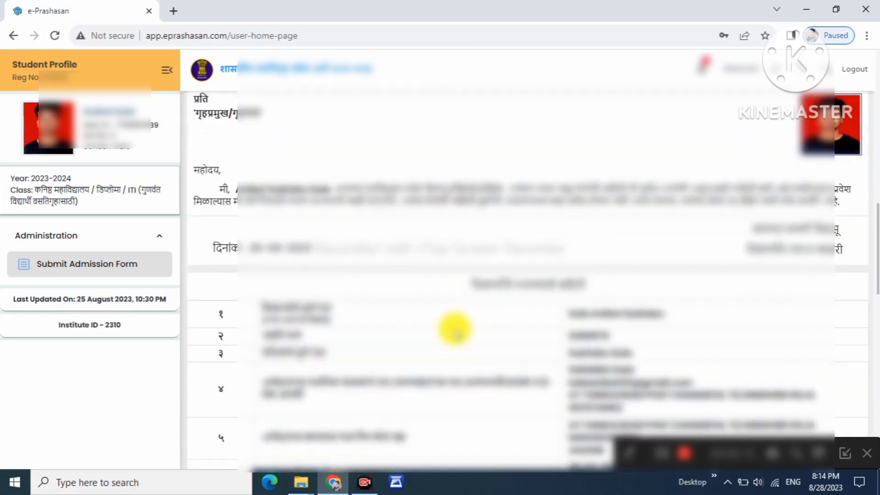
scroll(455, 330, up, 5)
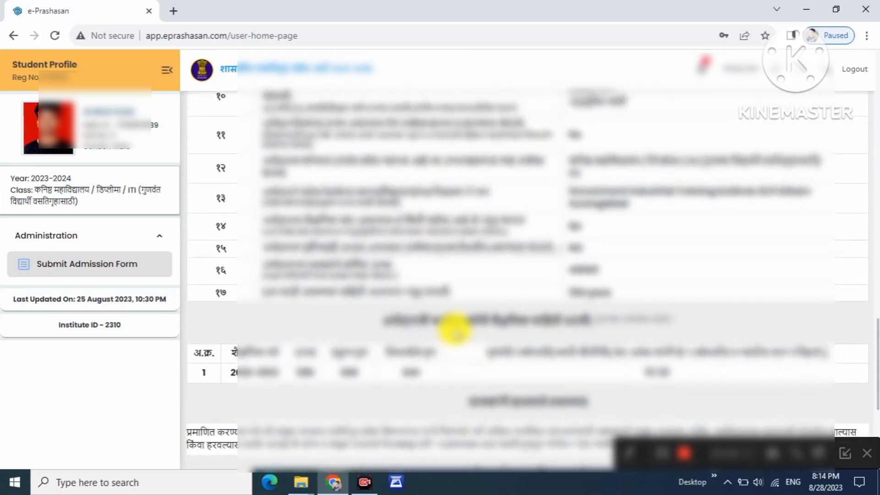
scroll(454, 328, up, 8)
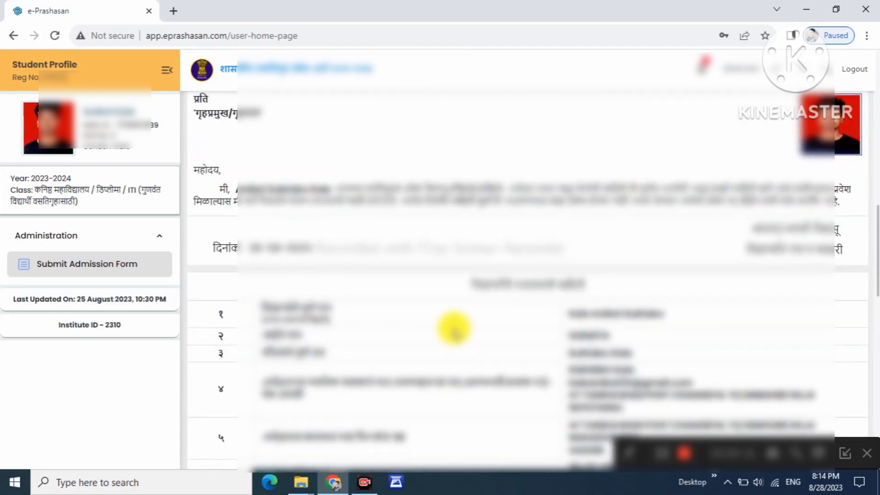
scroll(452, 317, up, 3)
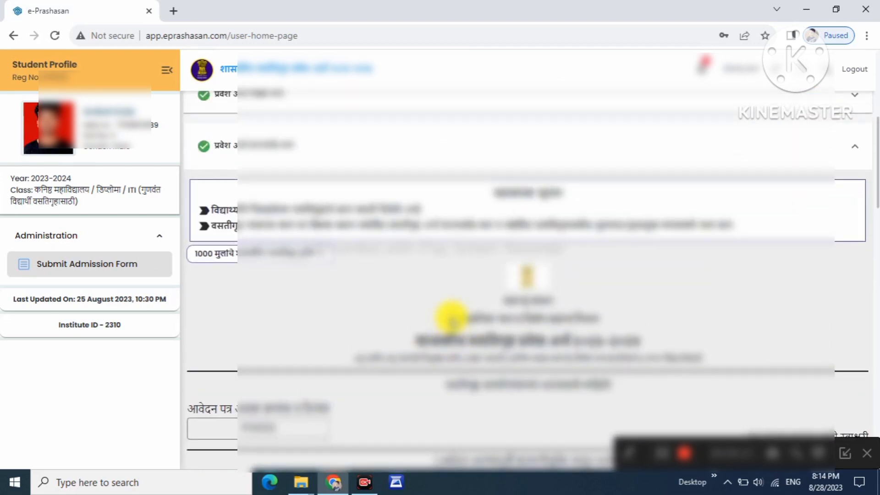
scroll(451, 316, up, 1)
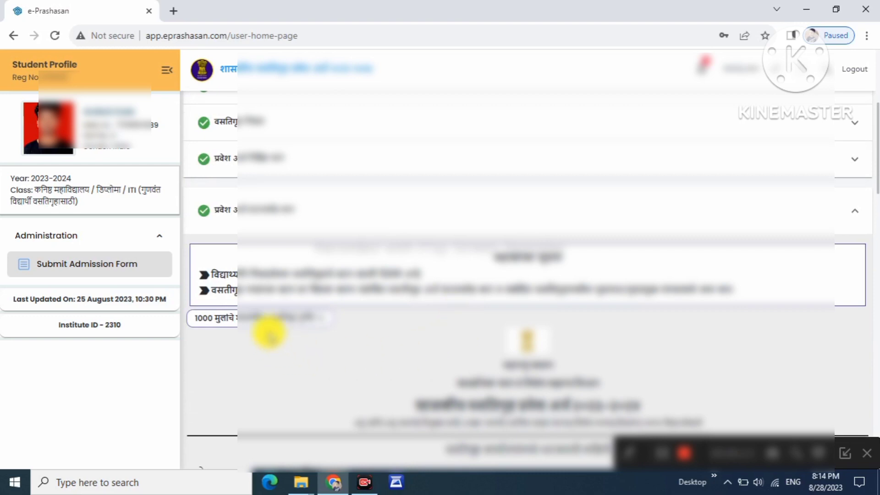
click(295, 319)
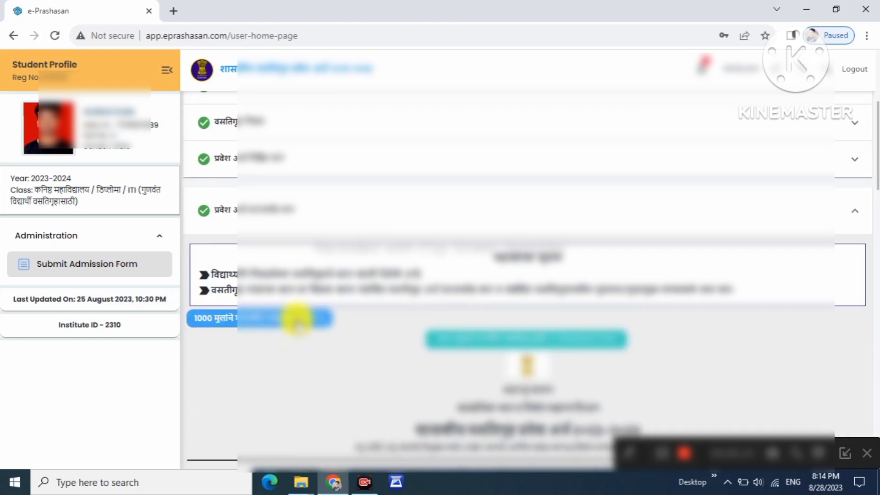
- Print the hostel admission form from the teal print bar with Chrome's destination set to Save as PDF
click(523, 339)
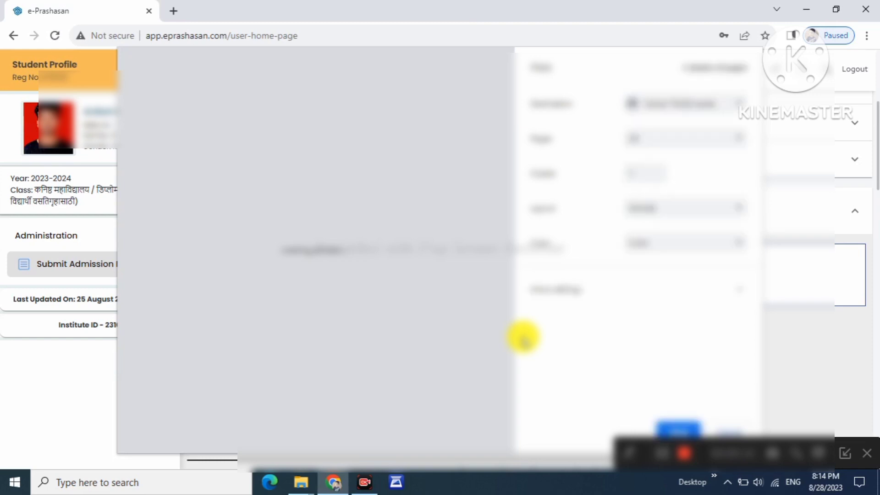
click(711, 108)
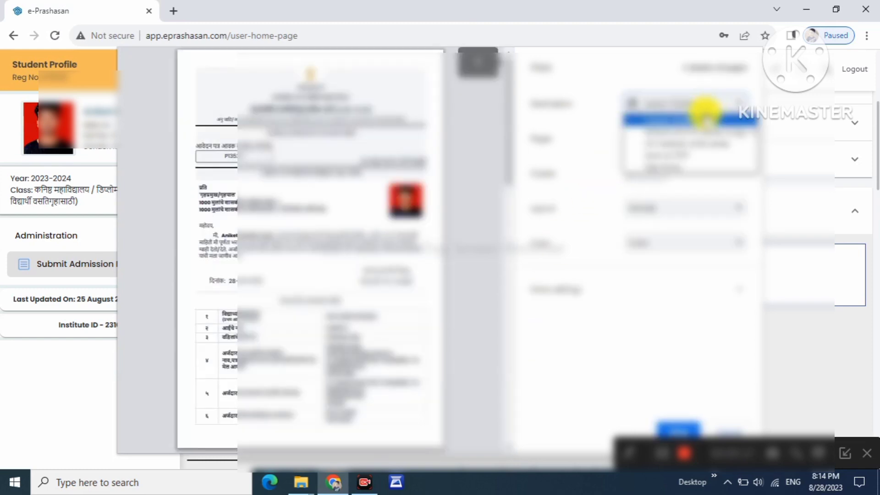
click(689, 156)
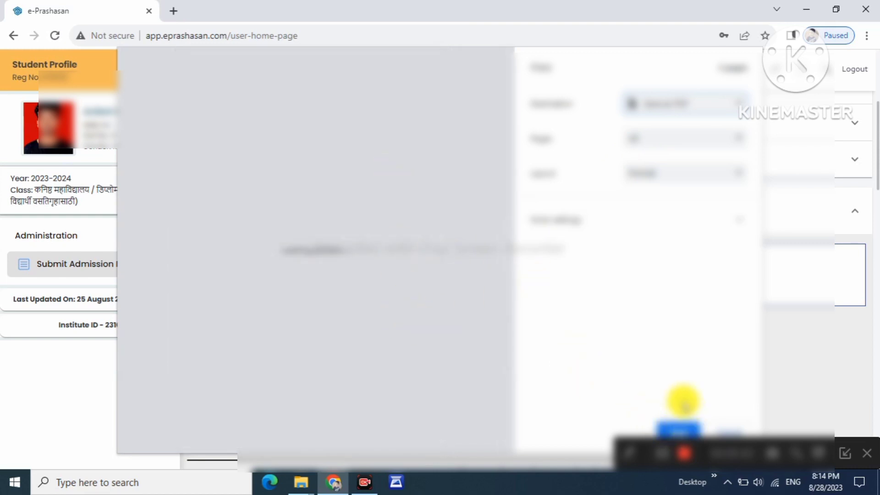
scroll(318, 216, down, 15)
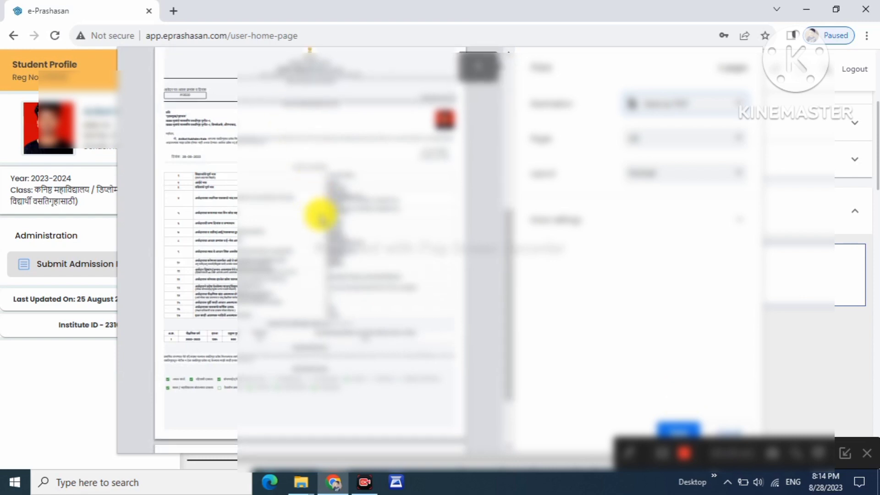